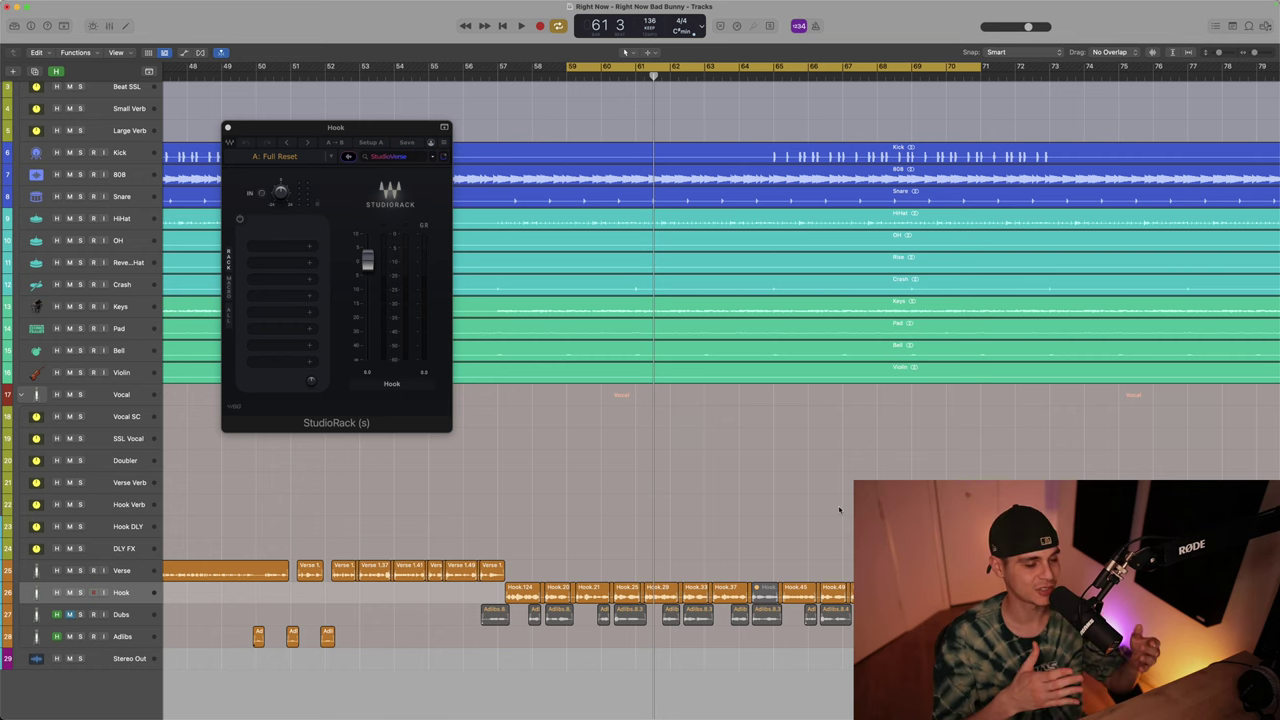
Step: Play the looped hook section and solo the Hook vocal to hear it unprocessed, alone and within the mix
{"action": "key", "text": "space"}
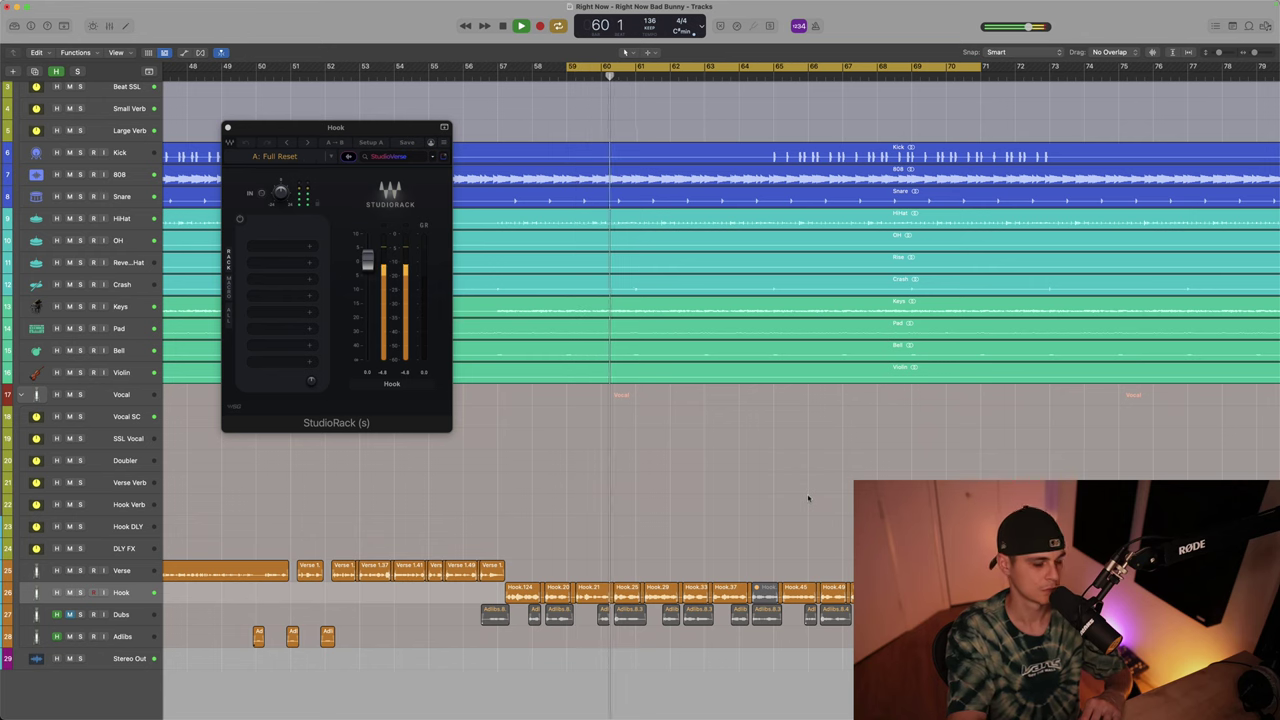
{"action": "key", "text": "s"}
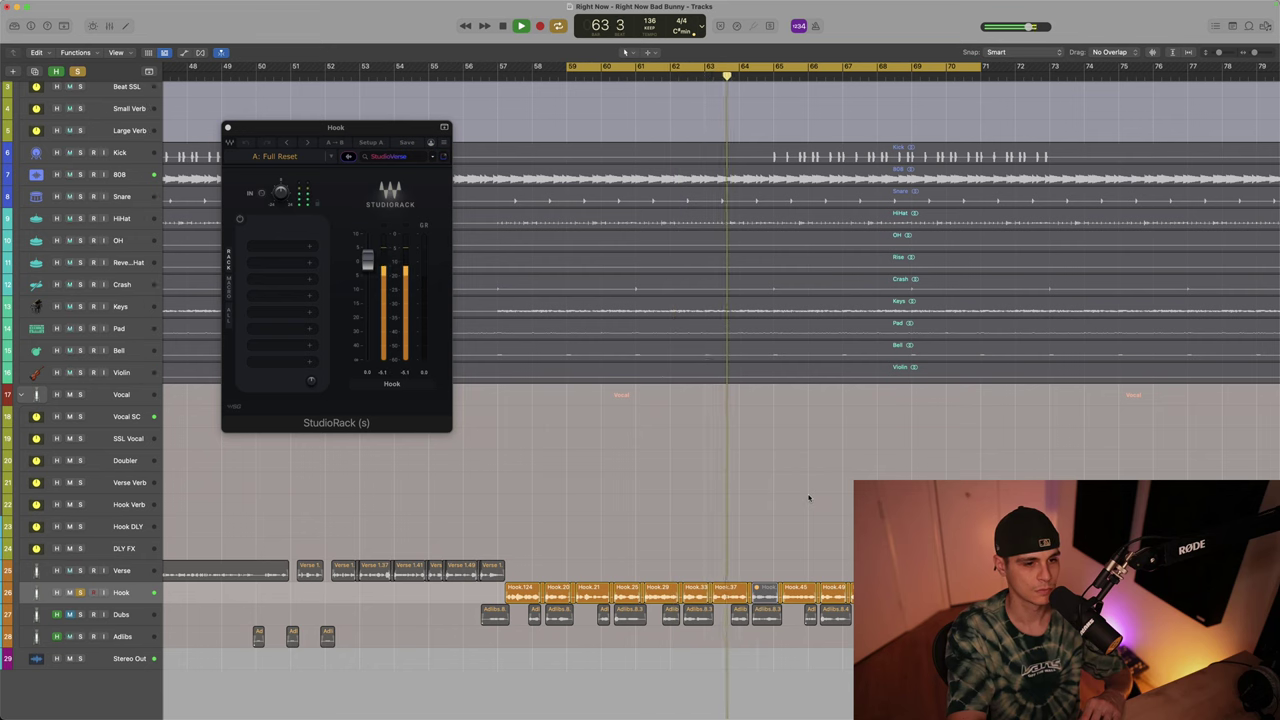
{"action": "key", "text": "s"}
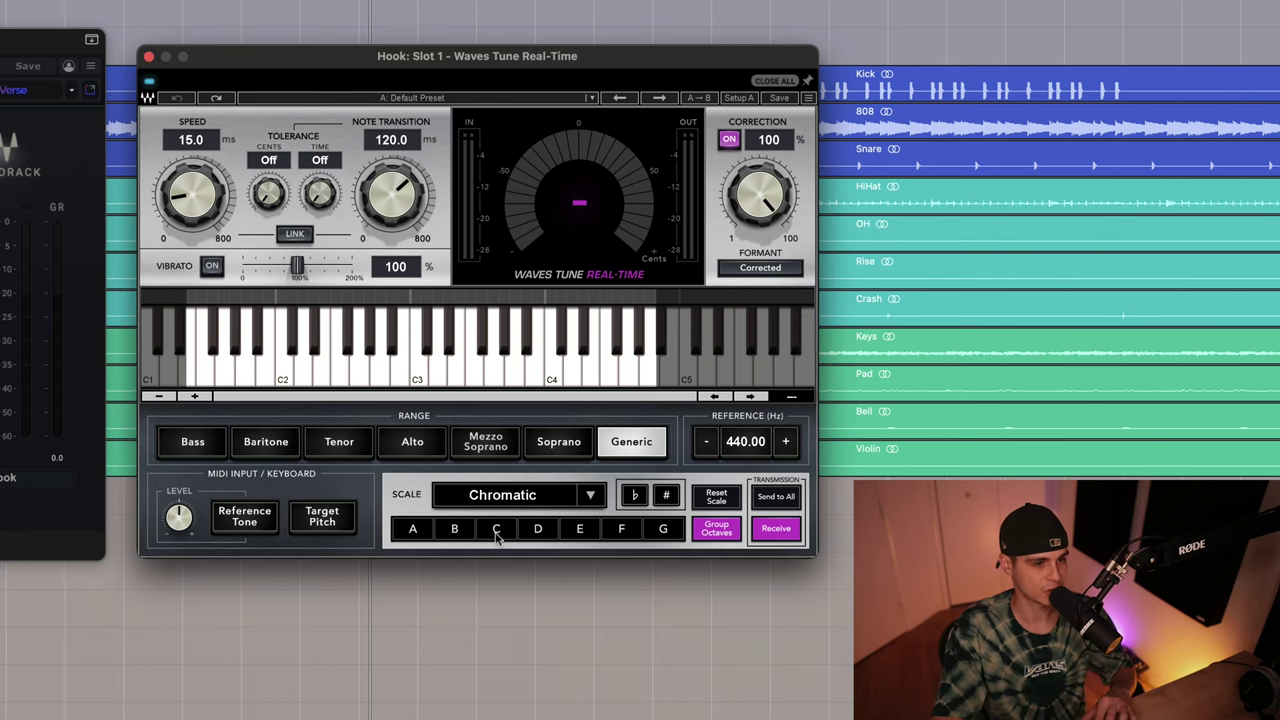
Step: Set the Waves Tune Real-Time key to C sharp with the Natural Minor scale
{"action": "left_click", "coordinate": [497, 530]}
{"action": "left_click", "coordinate": [662, 496]}
{"action": "left_click", "coordinate": [590, 495]}
{"action": "left_click", "coordinate": [622, 583]}
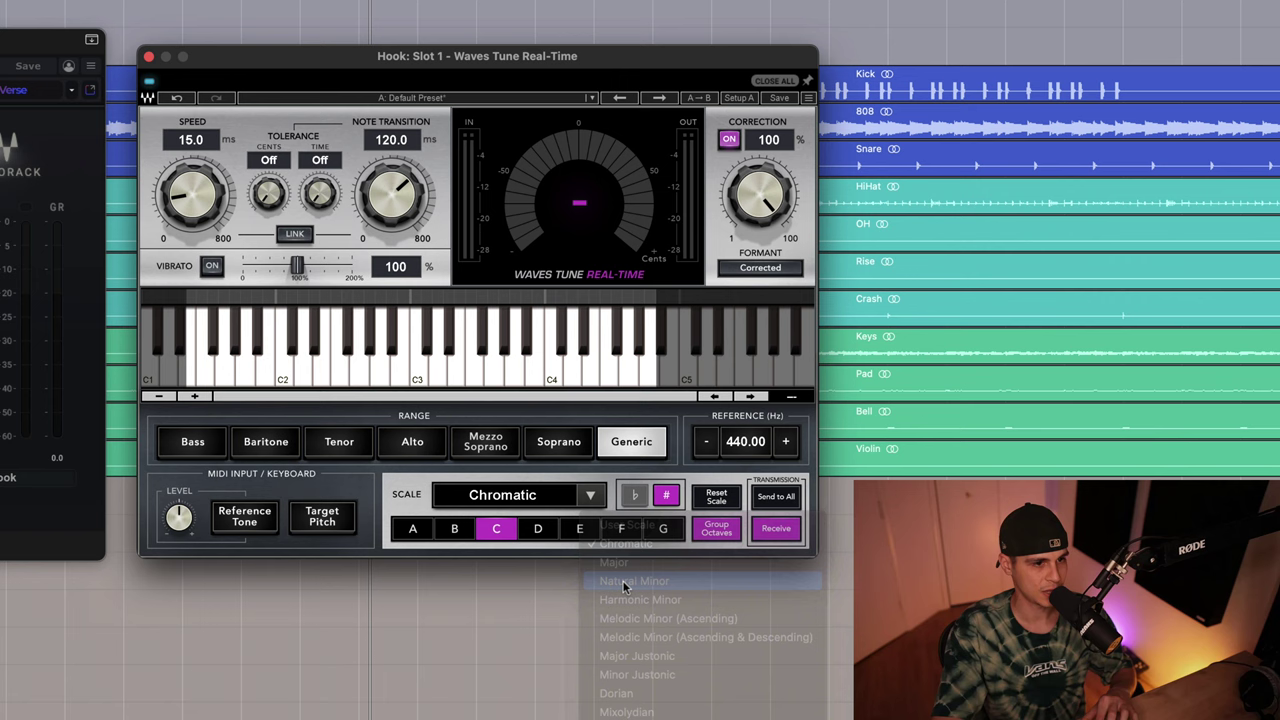
Step: During playback, set the tuning Speed to 18.2 ms and the Note Transition to 8.9 ms
{"action": "key", "text": "space"}
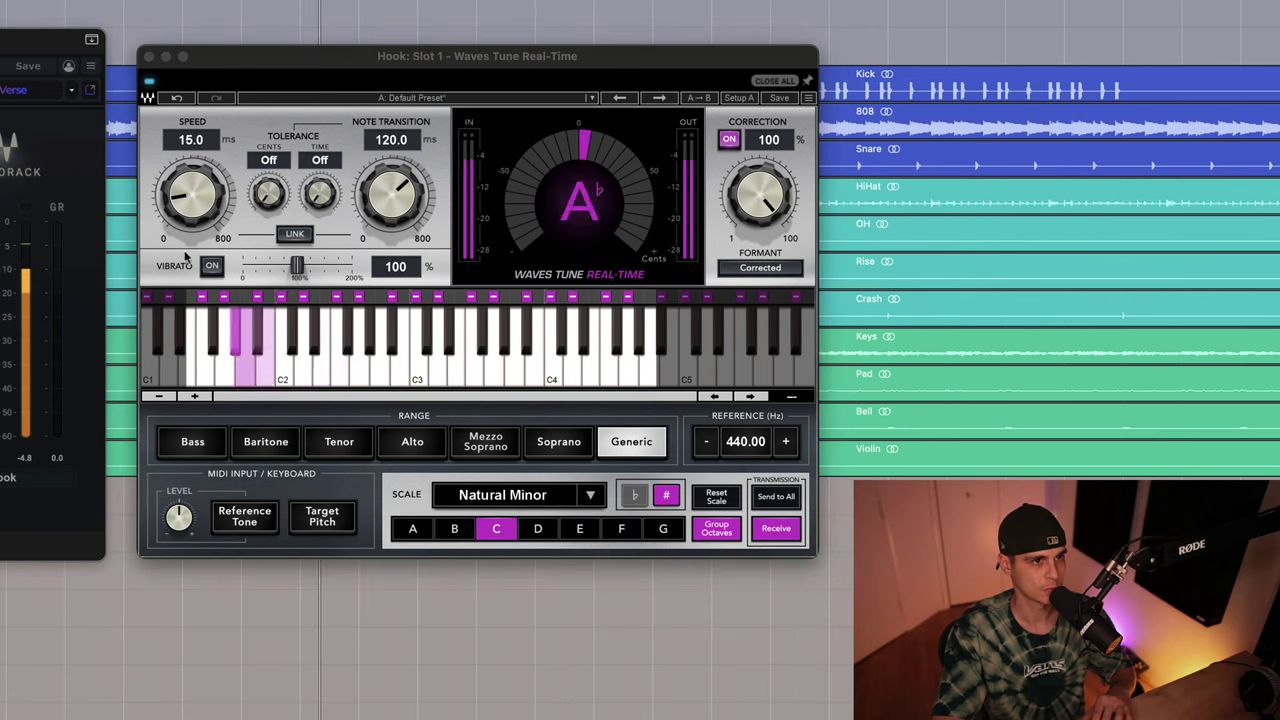
{"action": "left_click_drag", "start_coordinate": [191, 196], "coordinate": [200, 256]}
{"action": "left_click_drag", "start_coordinate": [399, 175], "coordinate": [380, 285]}
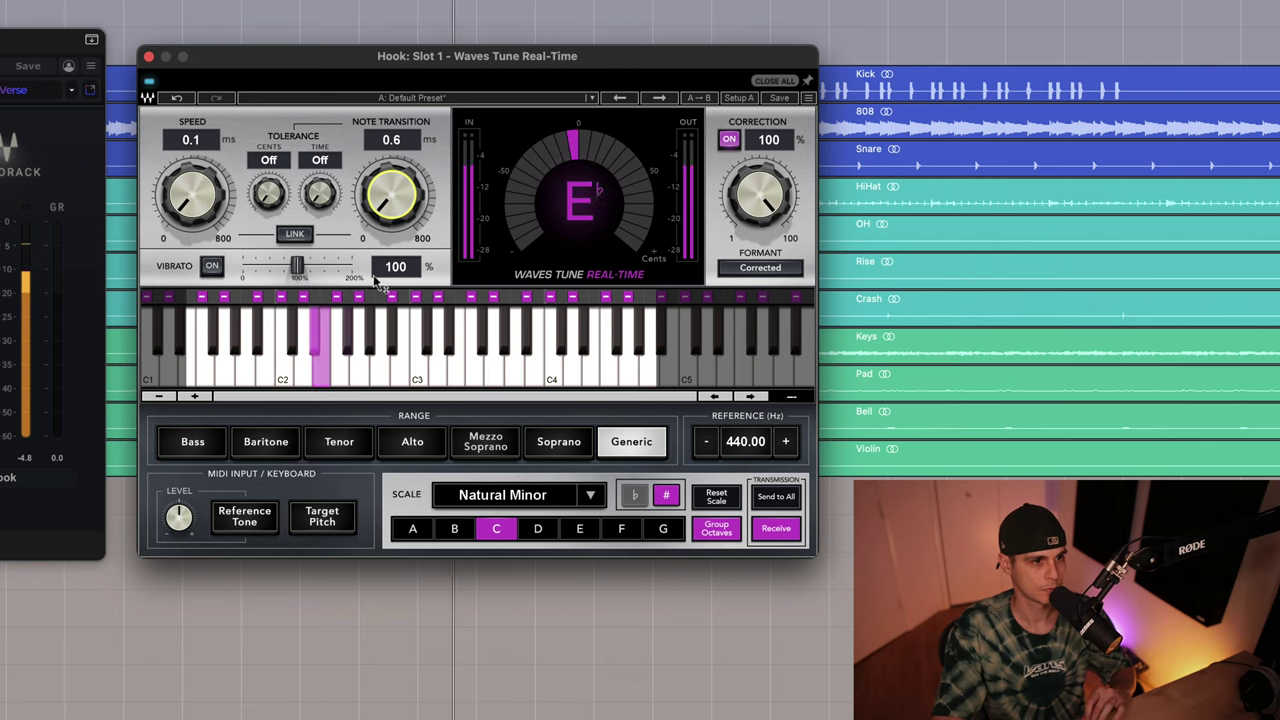
{"action": "left_click_drag", "start_coordinate": [383, 199], "coordinate": [386, 200]}
{"action": "left_click_drag", "start_coordinate": [191, 210], "coordinate": [190, 203]}
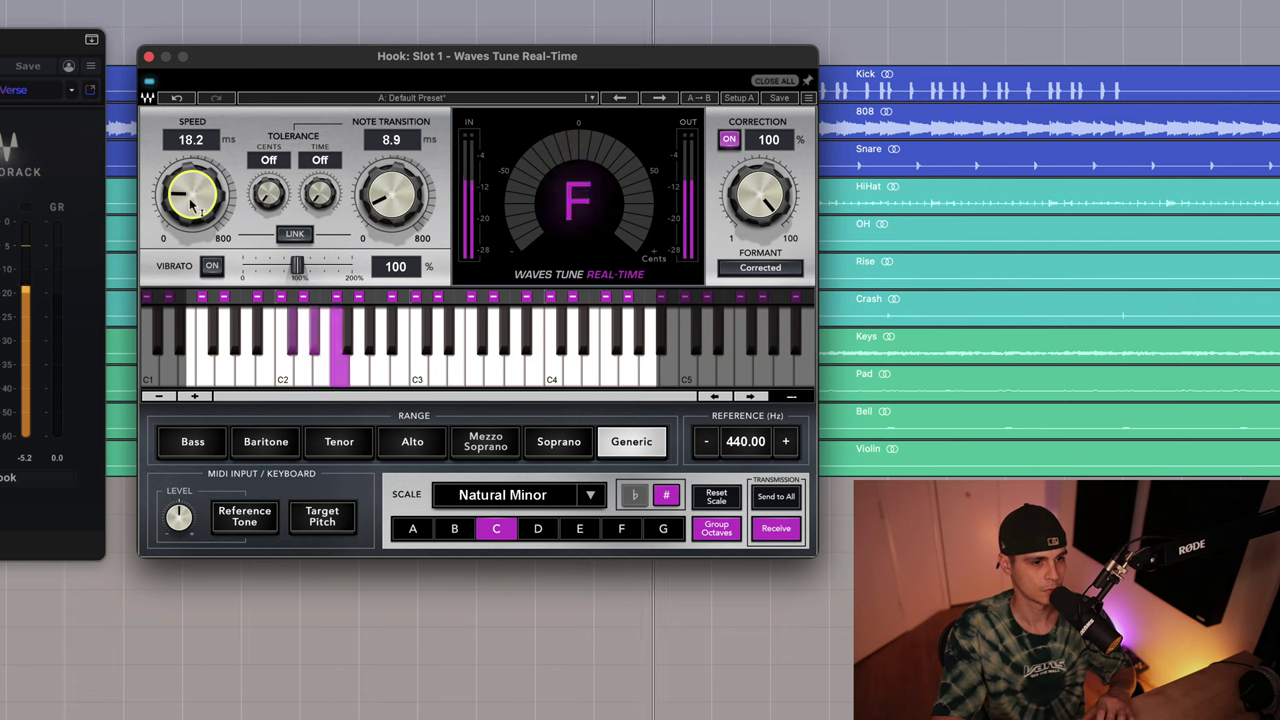
Step: Solo the hook vocal, compare it with the tuning bypassed and active, and set the tuning Speed to 0.1 ms
{"action": "left_click", "coordinate": [251, 656]}
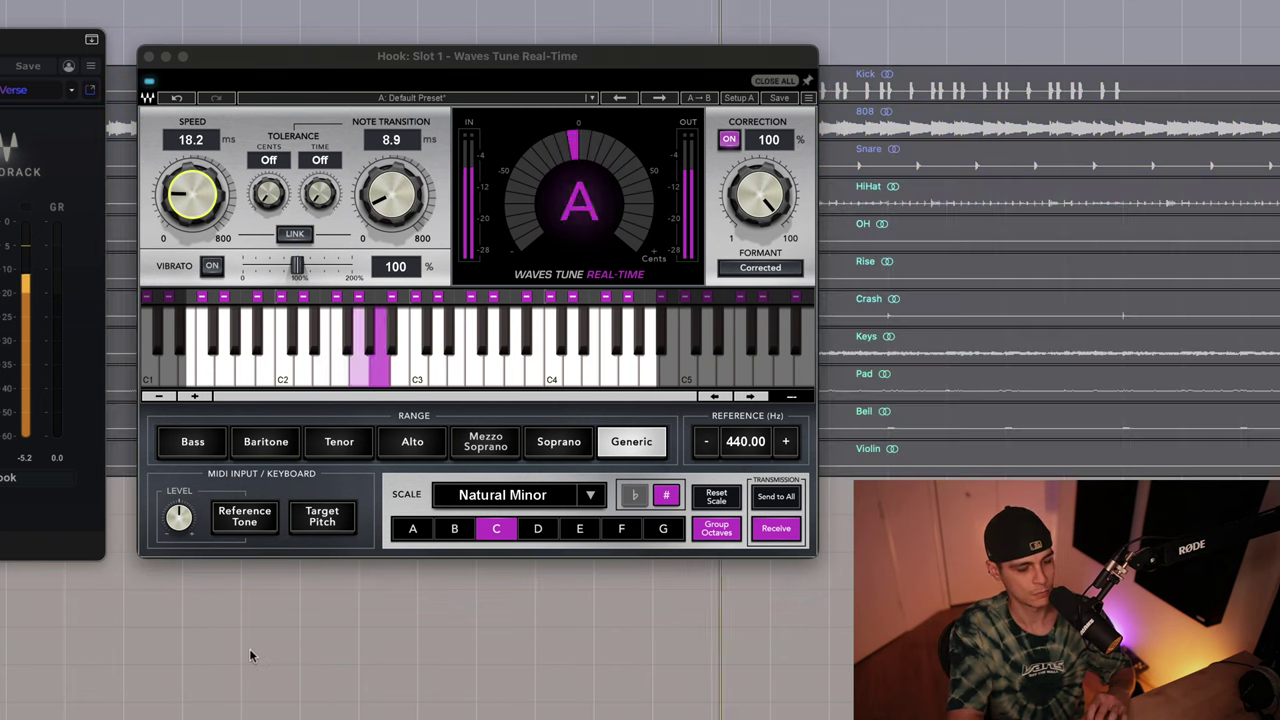
{"action": "left_click", "coordinate": [148, 85]}
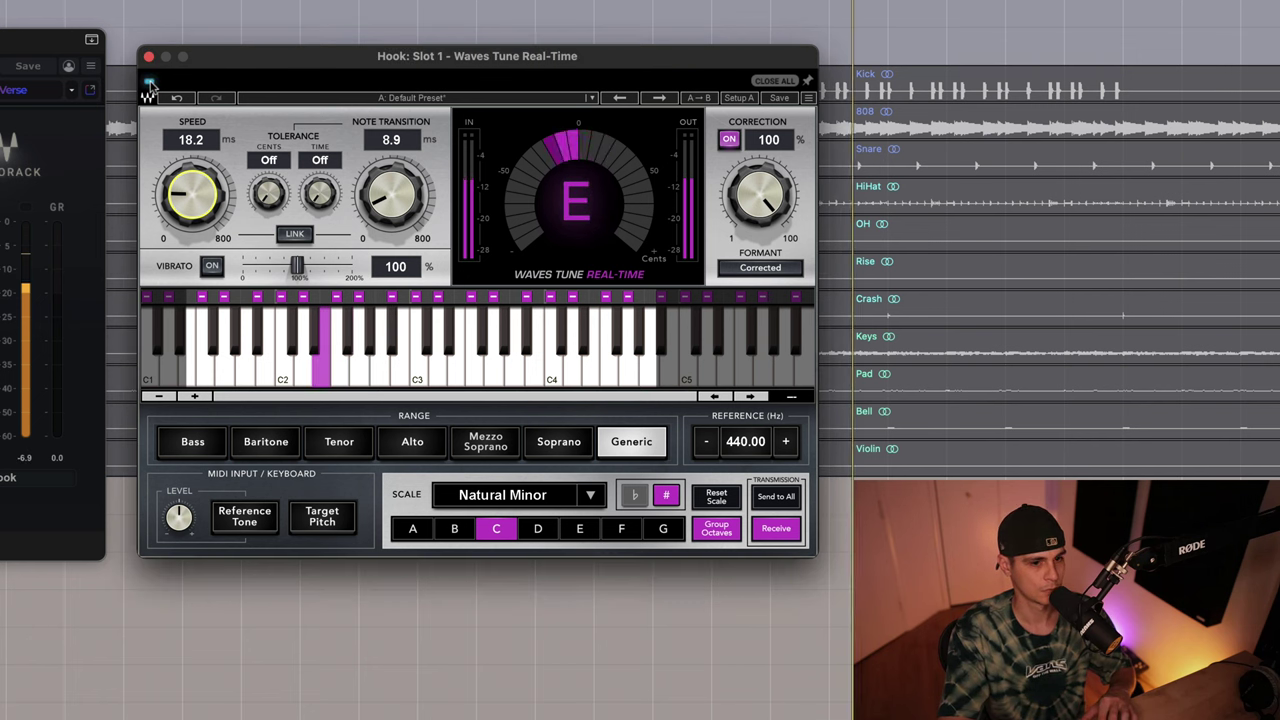
{"action": "left_click_drag", "start_coordinate": [192, 195], "coordinate": [185, 272]}
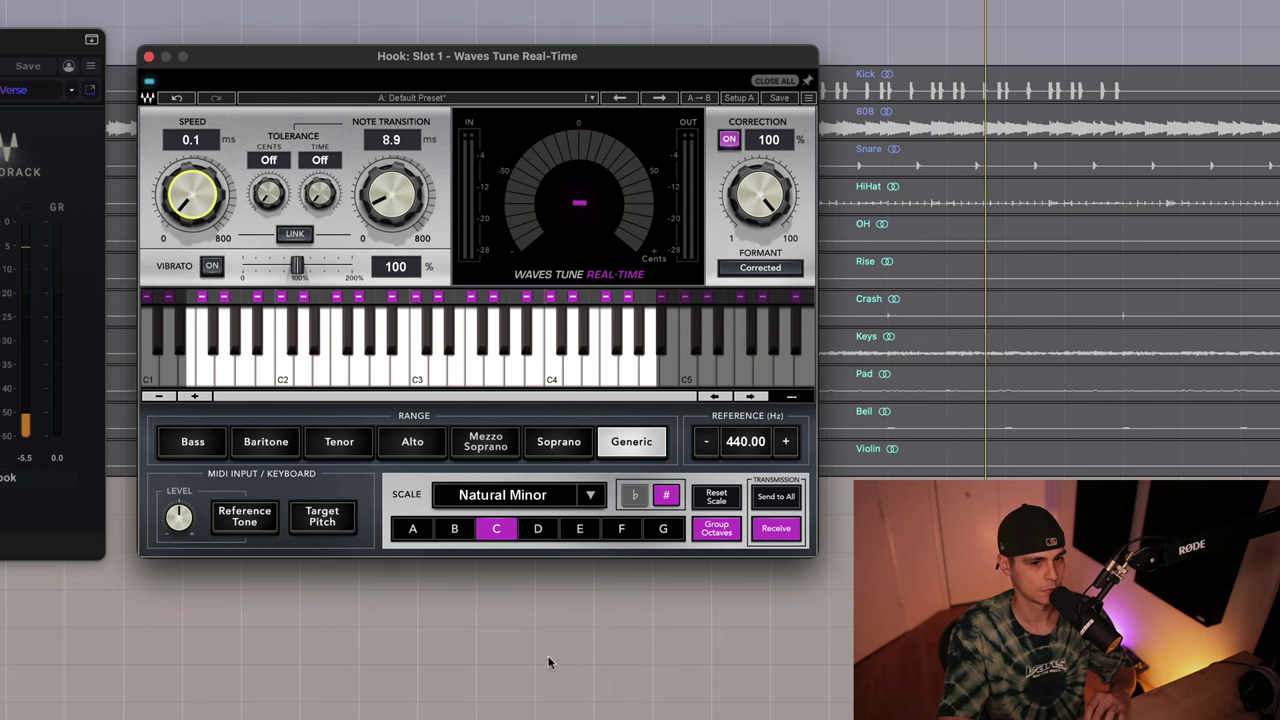
{"action": "left_click", "coordinate": [555, 692]}
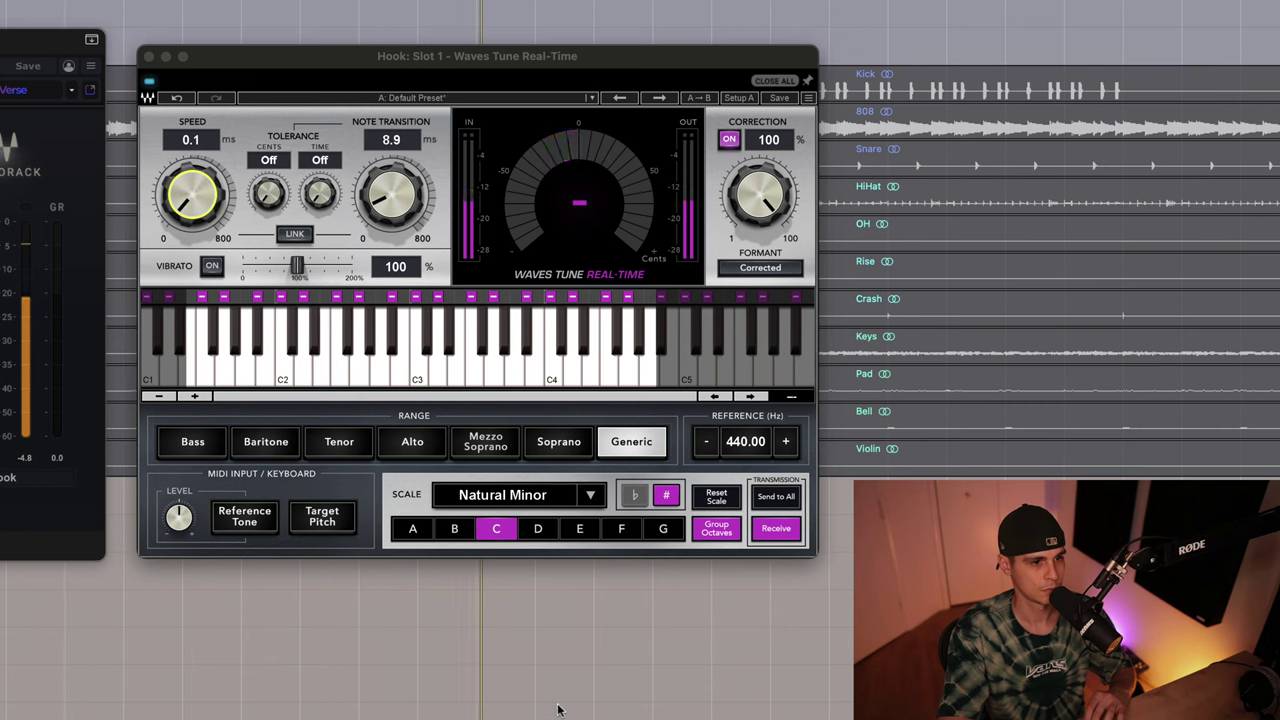
{"action": "key", "text": "space"}
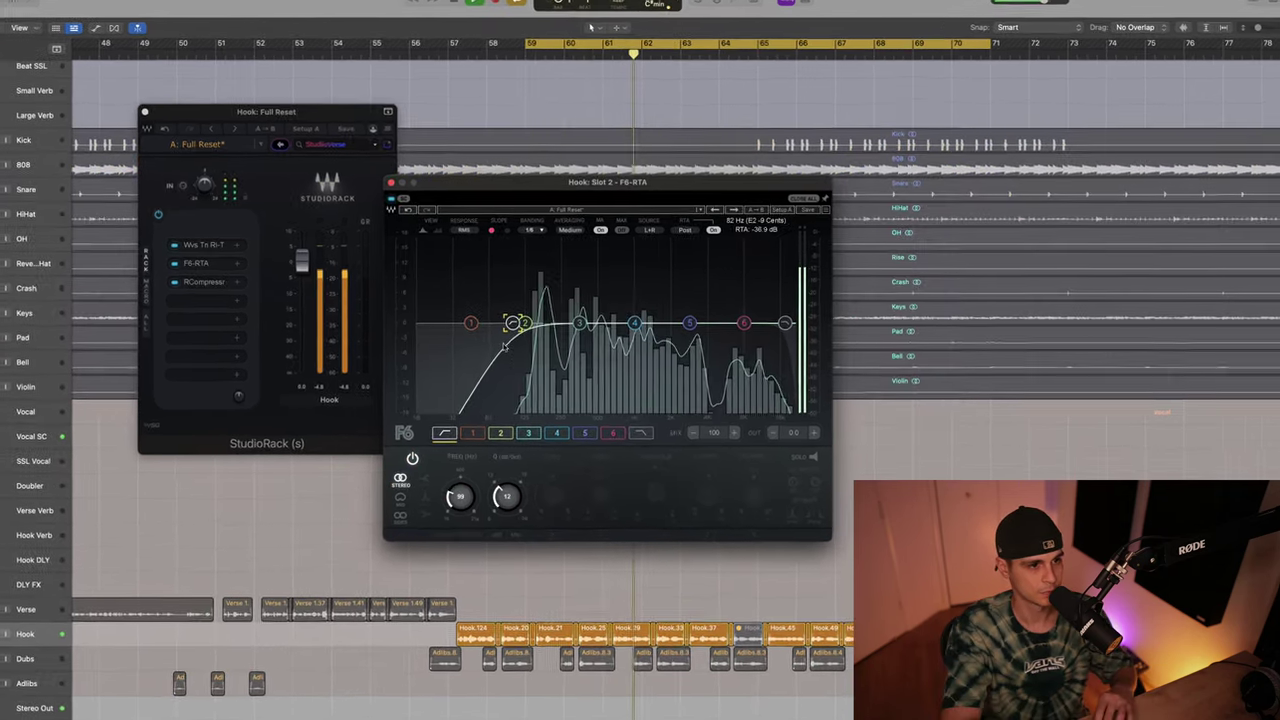
Step: Set the F6 low-cut filter to a slope of 24 at 124 Hz and dip bands 2 and 3 in the low mids
{"action": "left_click_drag", "start_coordinate": [507, 496], "coordinate": [507, 480]}
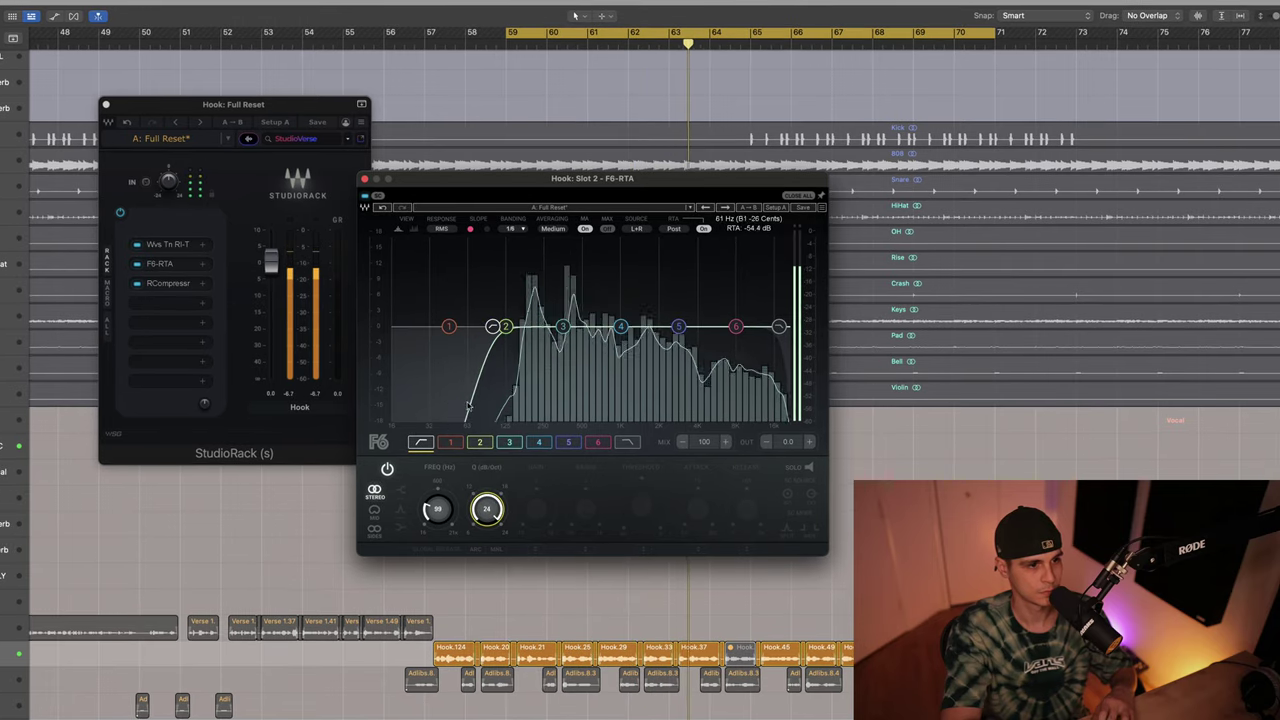
{"action": "left_click_drag", "start_coordinate": [494, 326], "coordinate": [530, 370]}
{"action": "key", "text": "space"}
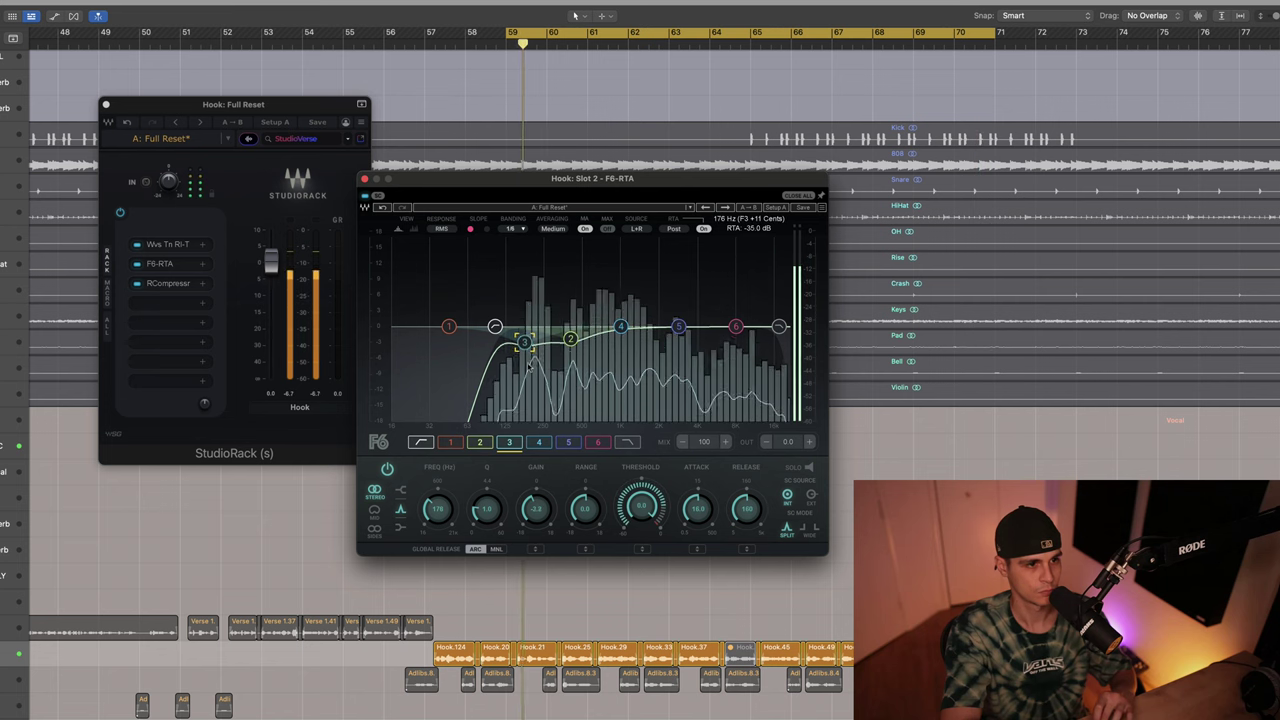
{"action": "left_click_drag", "start_coordinate": [494, 327], "coordinate": [505, 328]}
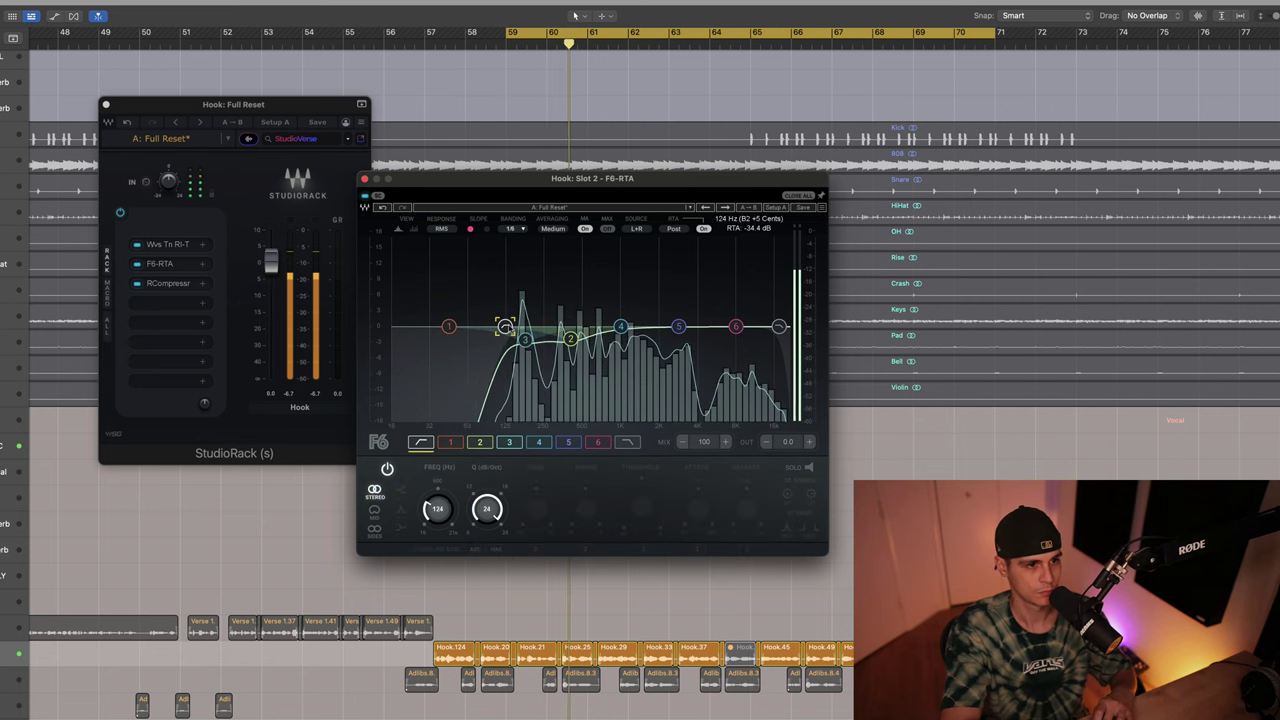
Step: Turn F6 band 5 into a dynamic cut near 2.7 kHz with gain -2.6, range -4.1 and threshold -21.4
{"action": "left_click", "coordinate": [678, 328]}
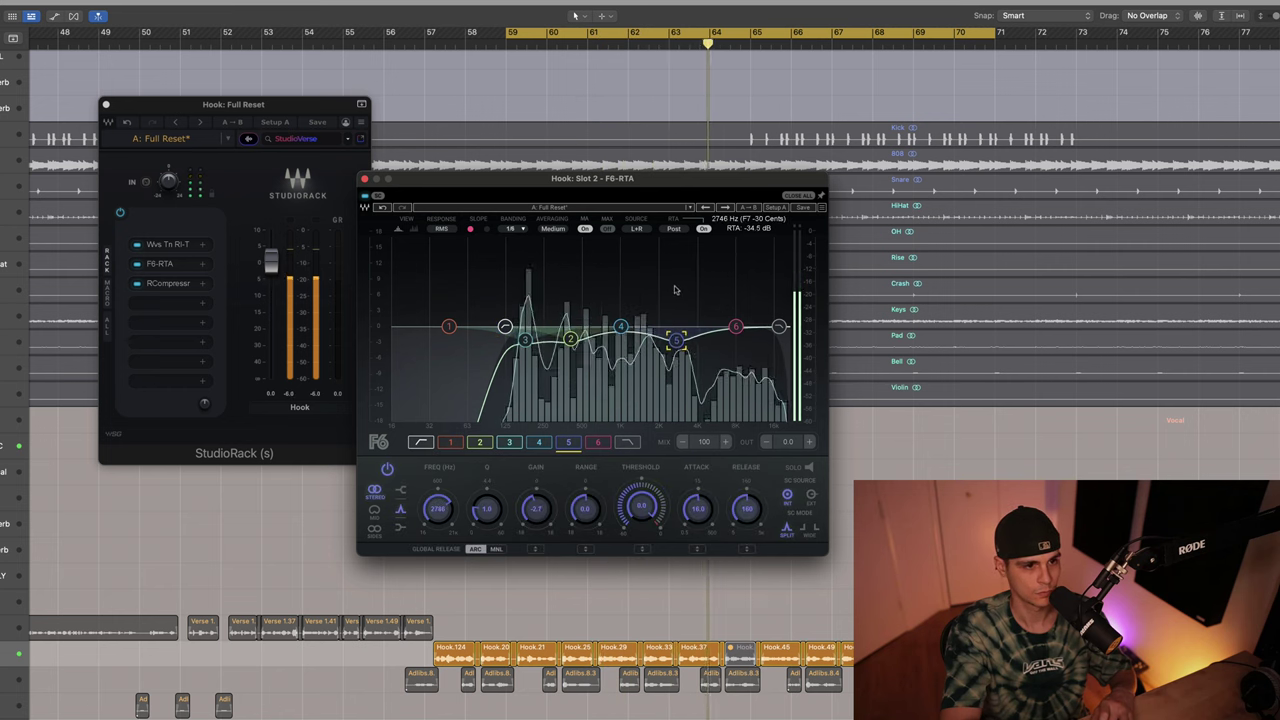
{"action": "key", "text": "space"}
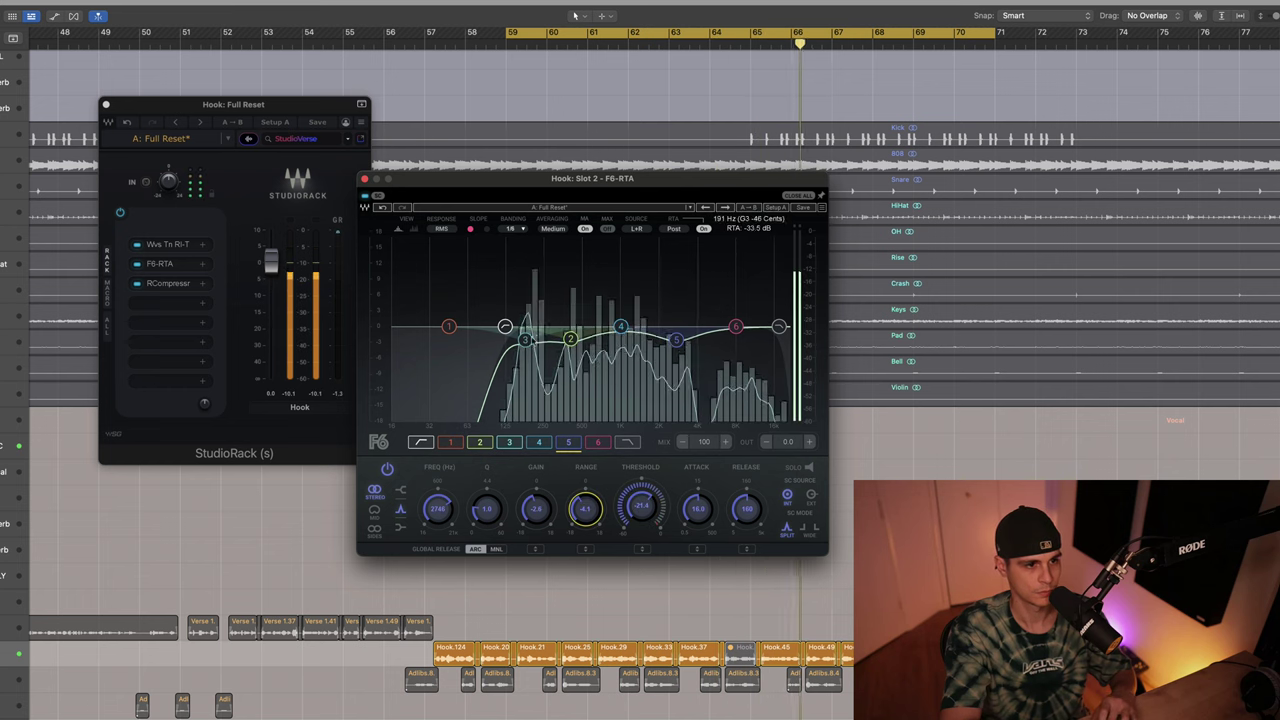
Step: Make F6 band 3 a dynamic cut near 182 Hz with gain -3.7, threshold -17.0, range -5.7 and attack 12.9, and close the equalizer
{"action": "left_click", "coordinate": [524, 341]}
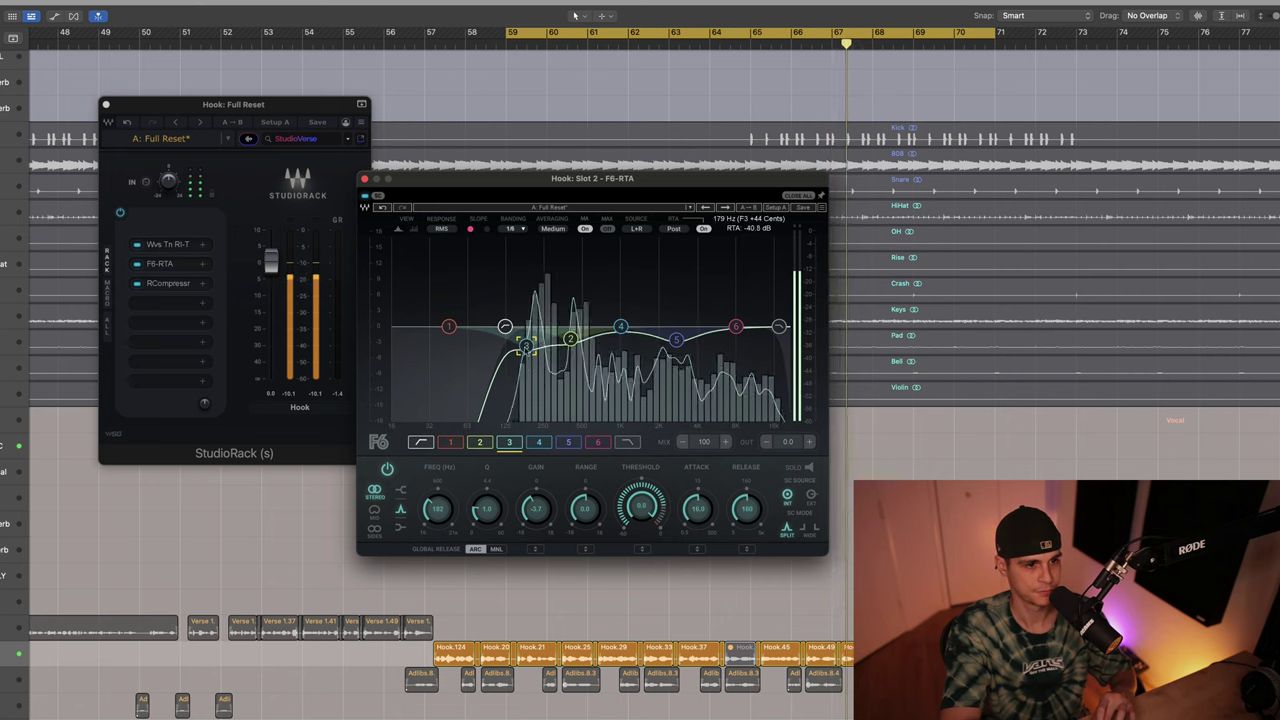
{"action": "left_click_drag", "start_coordinate": [640, 507], "coordinate": [636, 560]}
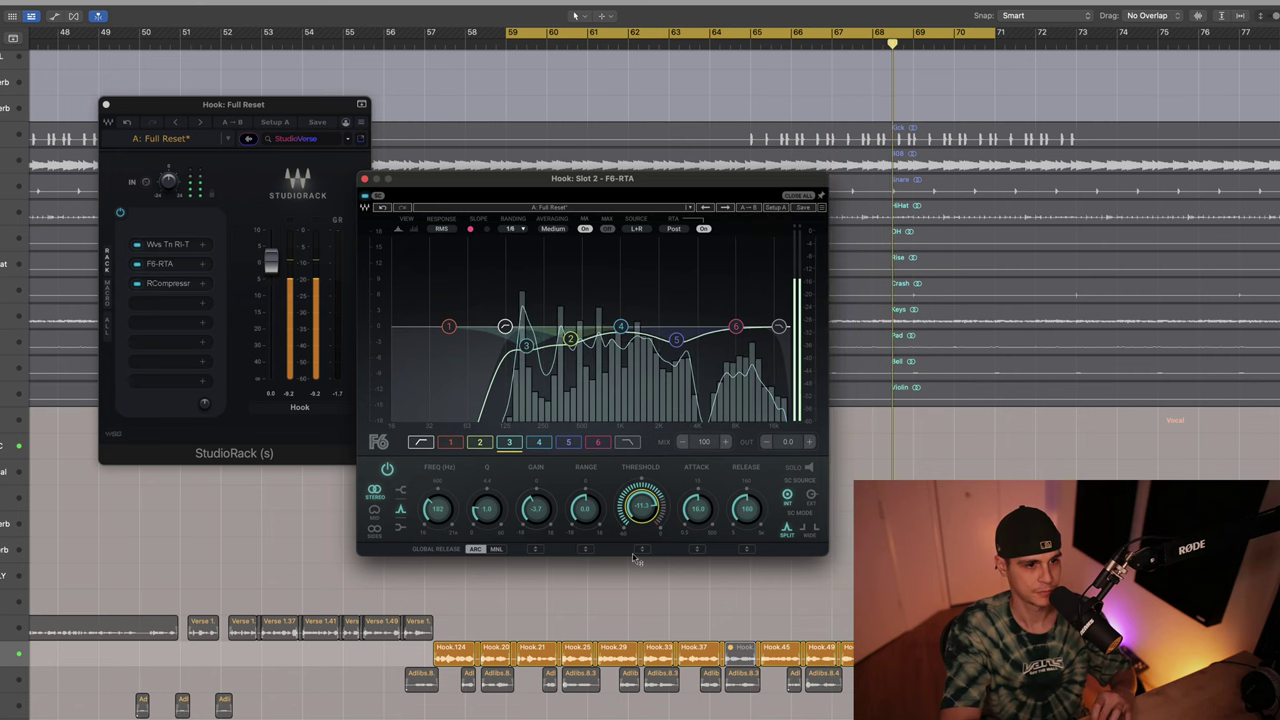
{"action": "left_click_drag", "start_coordinate": [586, 509], "coordinate": [588, 522]}
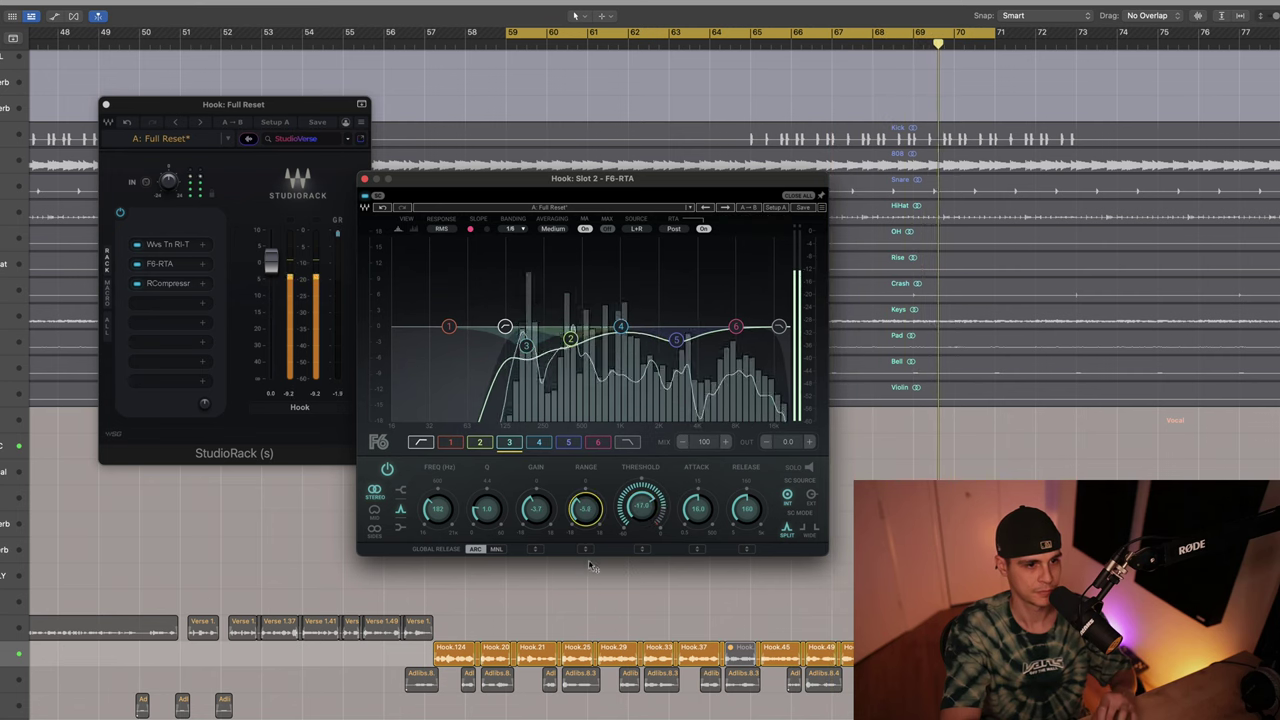
{"action": "left_click", "coordinate": [697, 510]}
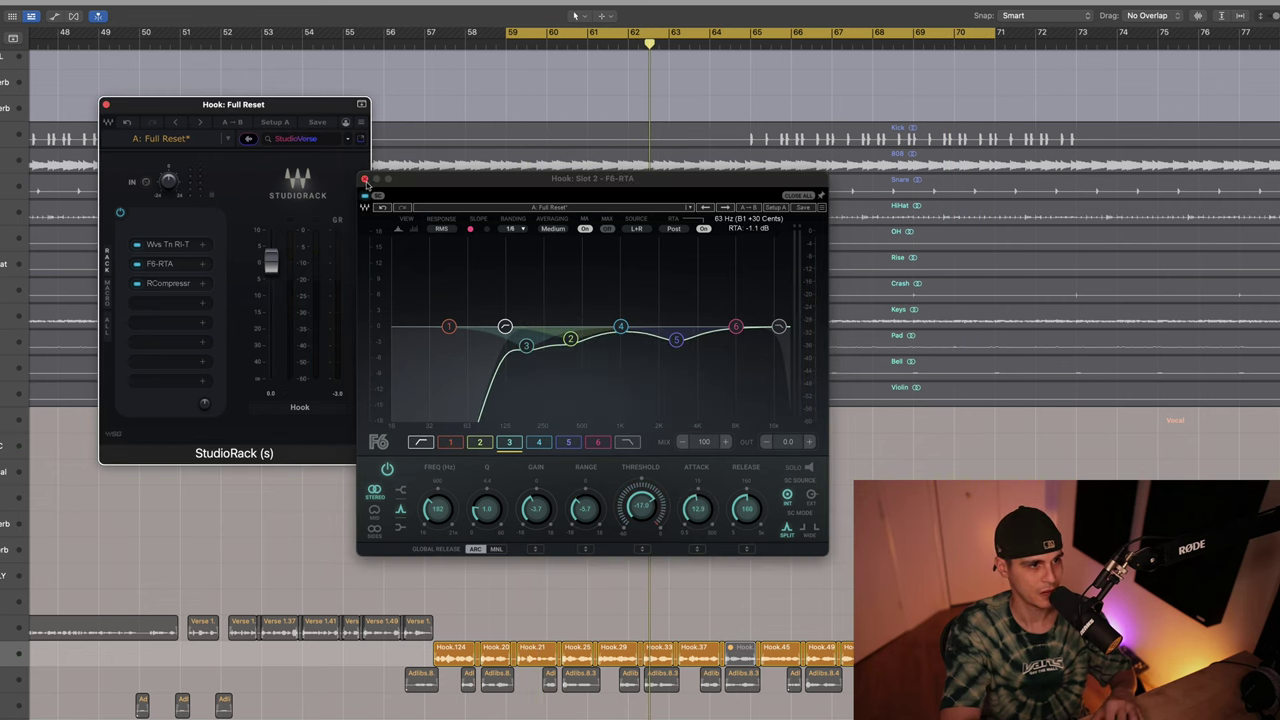
{"action": "left_click", "coordinate": [365, 180]}
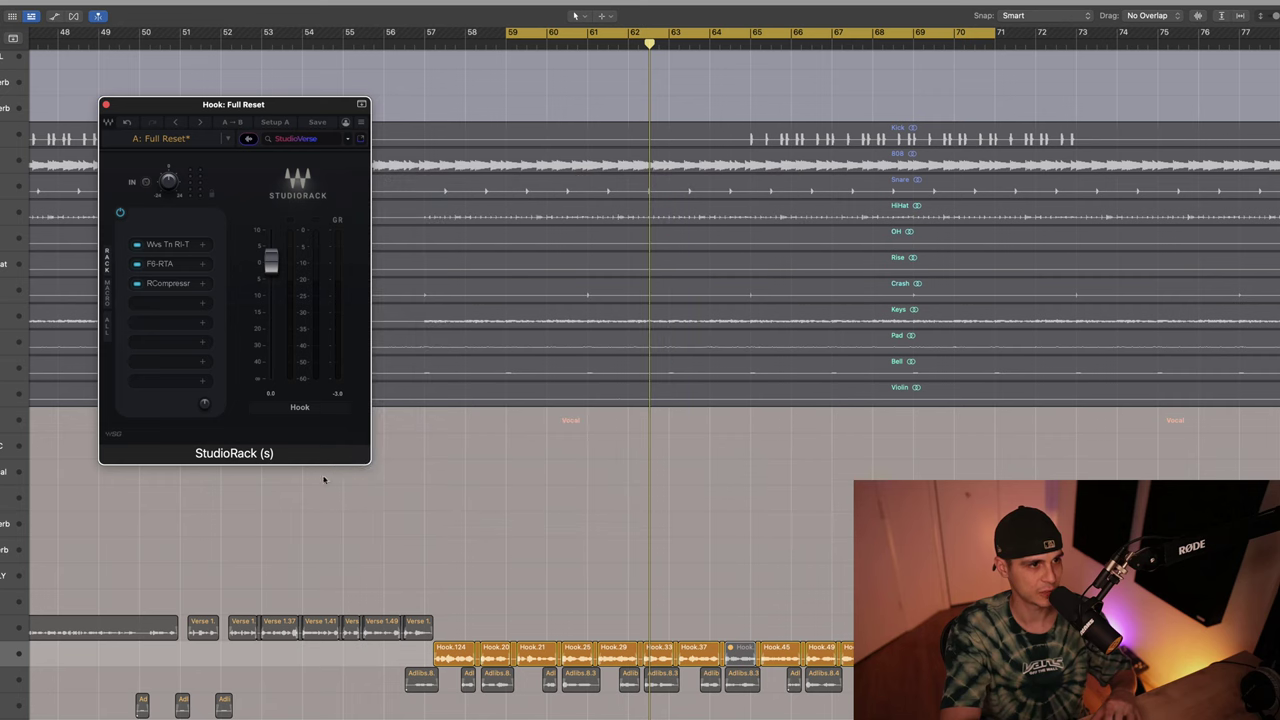
Step: Play the full mix and set the hook's RCompressor to gain 3.7, threshold -14.5 and ratio 2.89
{"action": "left_click", "coordinate": [397, 551]}
{"action": "key", "text": "super+a"}
{"action": "key", "text": "space"}
{"action": "left_click", "coordinate": [168, 283]}
{"action": "left_click_drag", "start_coordinate": [671, 349], "coordinate": [670, 342]}
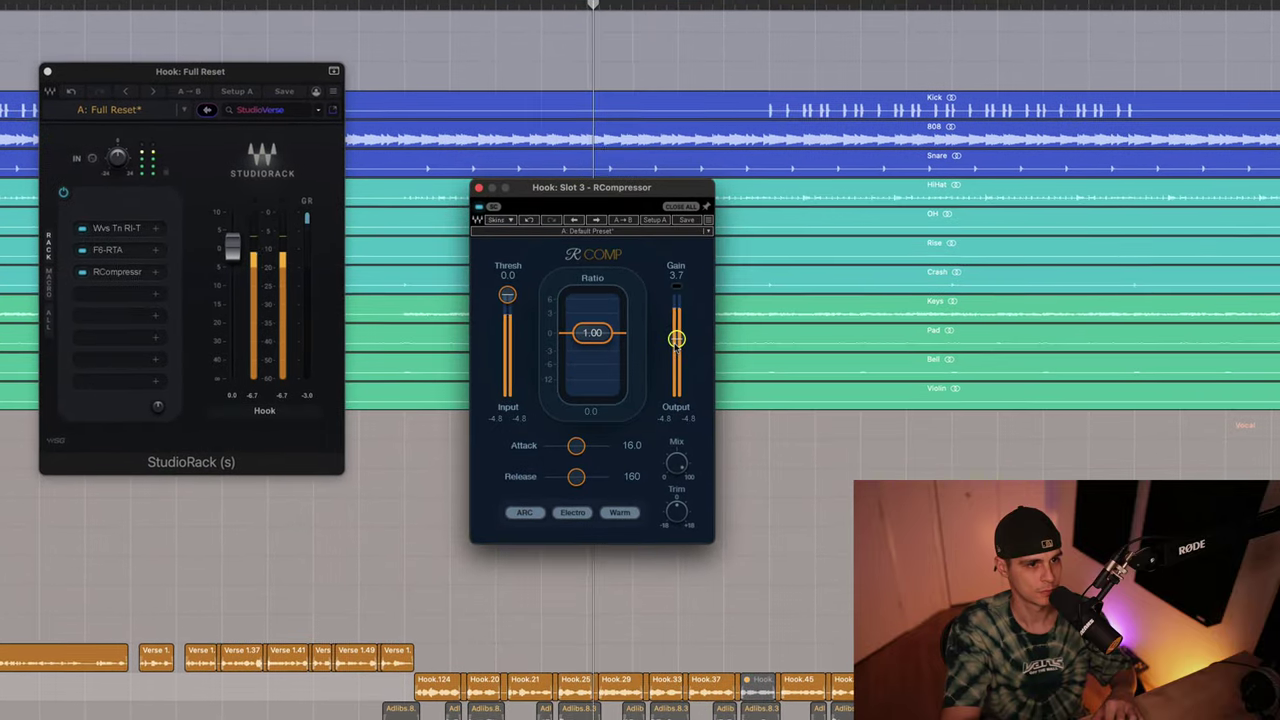
{"action": "left_click_drag", "start_coordinate": [506, 298], "coordinate": [505, 301]}
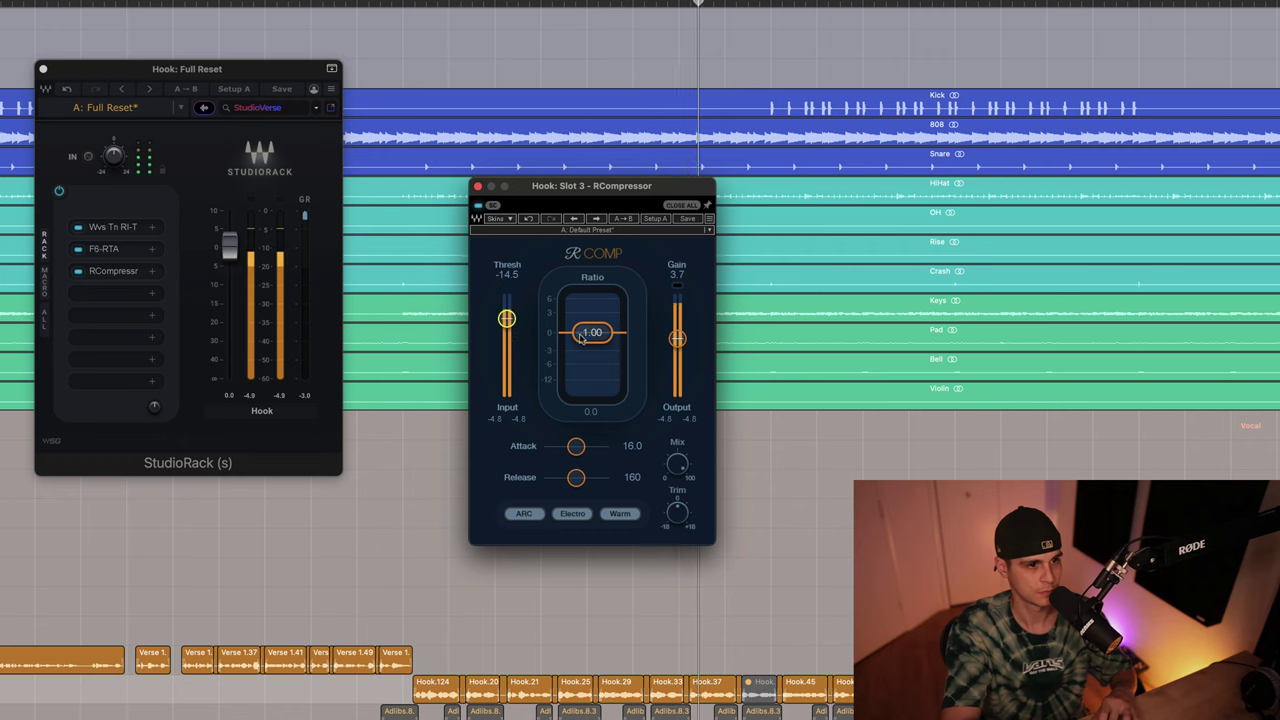
{"action": "left_click_drag", "start_coordinate": [591, 351], "coordinate": [594, 383]}
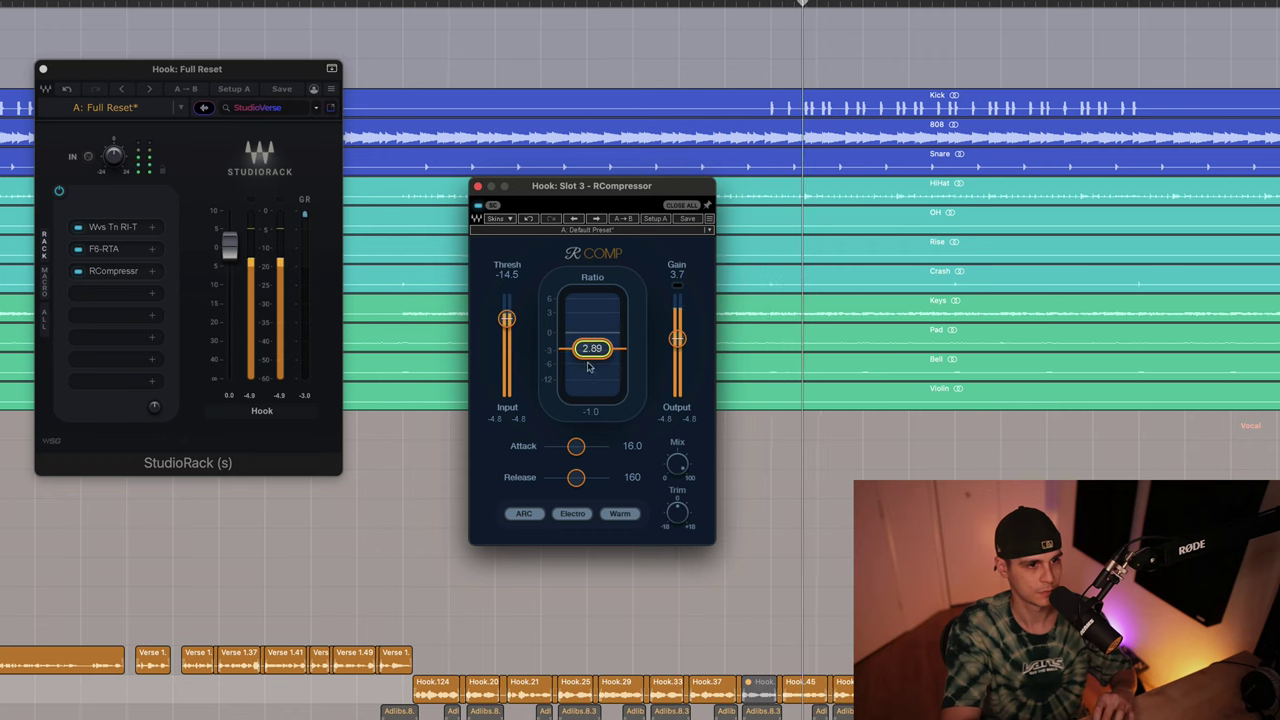
Step: Set the RCompressor attack to 0.64 and release to 135, switch it to Opto mode, and raise the gain to 7.2
{"action": "left_click_drag", "start_coordinate": [576, 447], "coordinate": [563, 483]}
{"action": "left_click", "coordinate": [572, 513]}
{"action": "left_click_drag", "start_coordinate": [677, 338], "coordinate": [679, 332]}
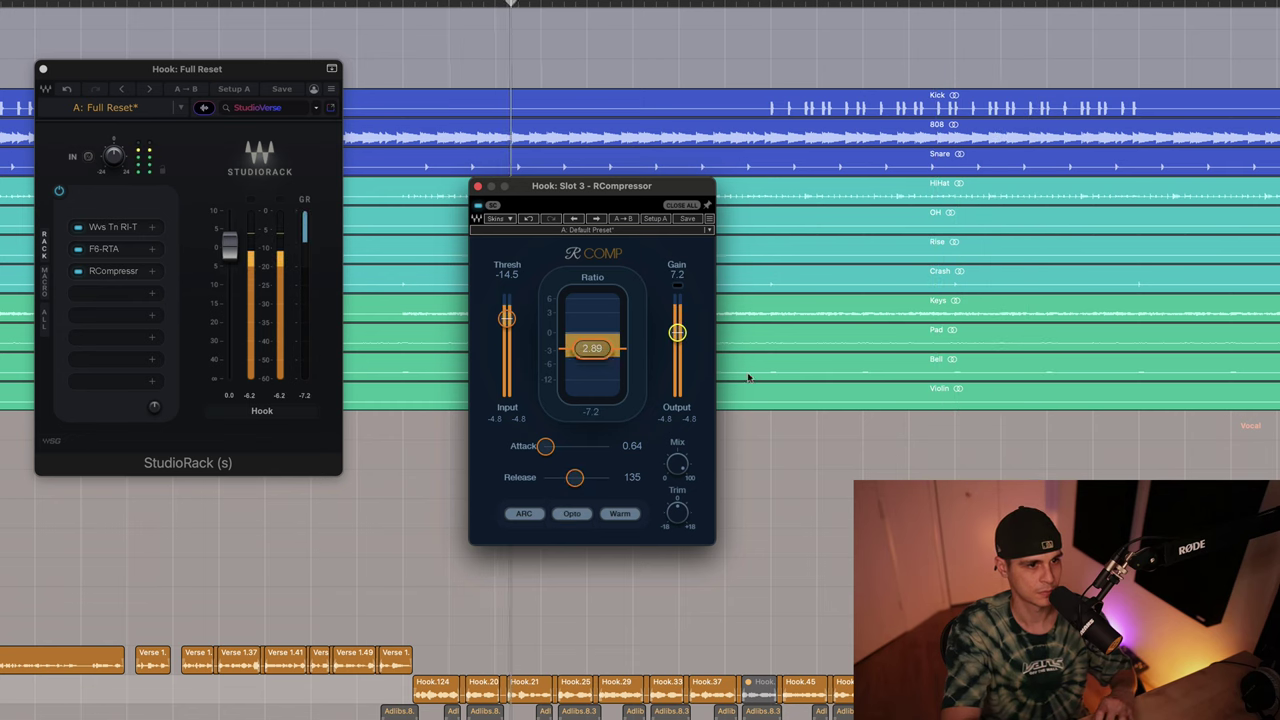
{"action": "left_click", "coordinate": [828, 482]}
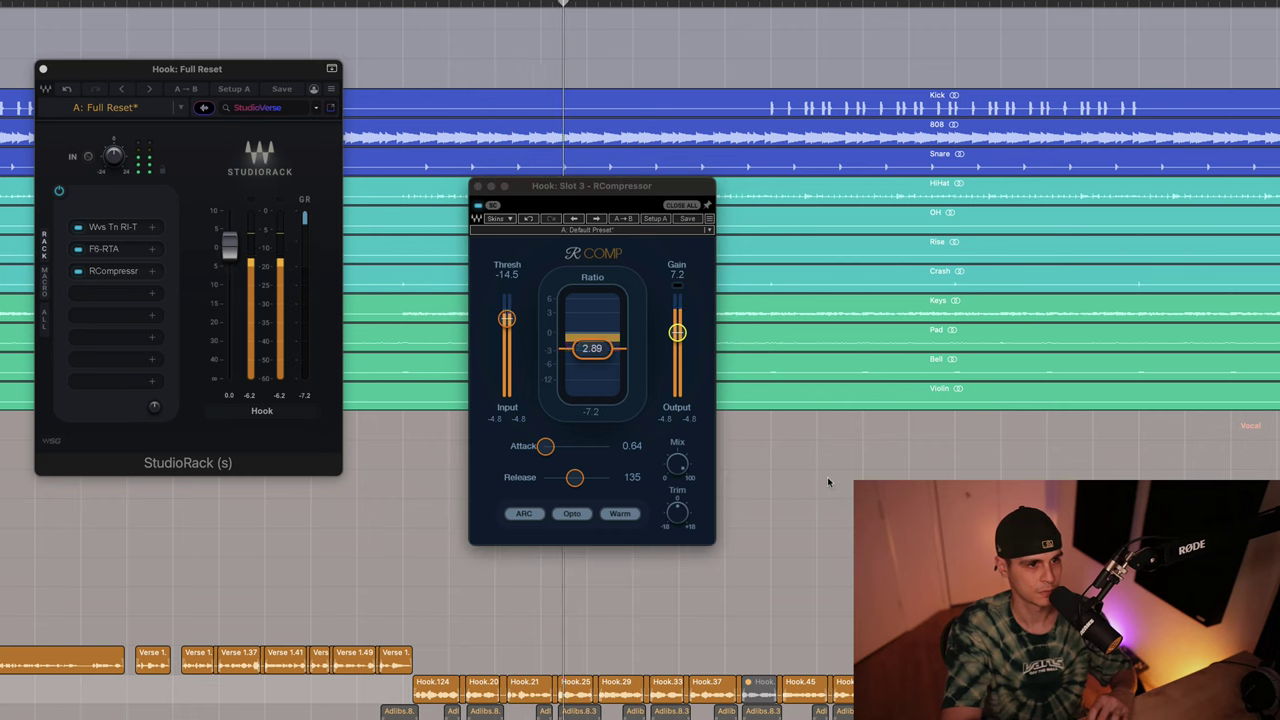
Step: Shorten the RCompressor attack to 0.50 and ease its ratio slightly while listening to the hook in the mix
{"action": "left_click_drag", "start_coordinate": [546, 448], "coordinate": [545, 448]}
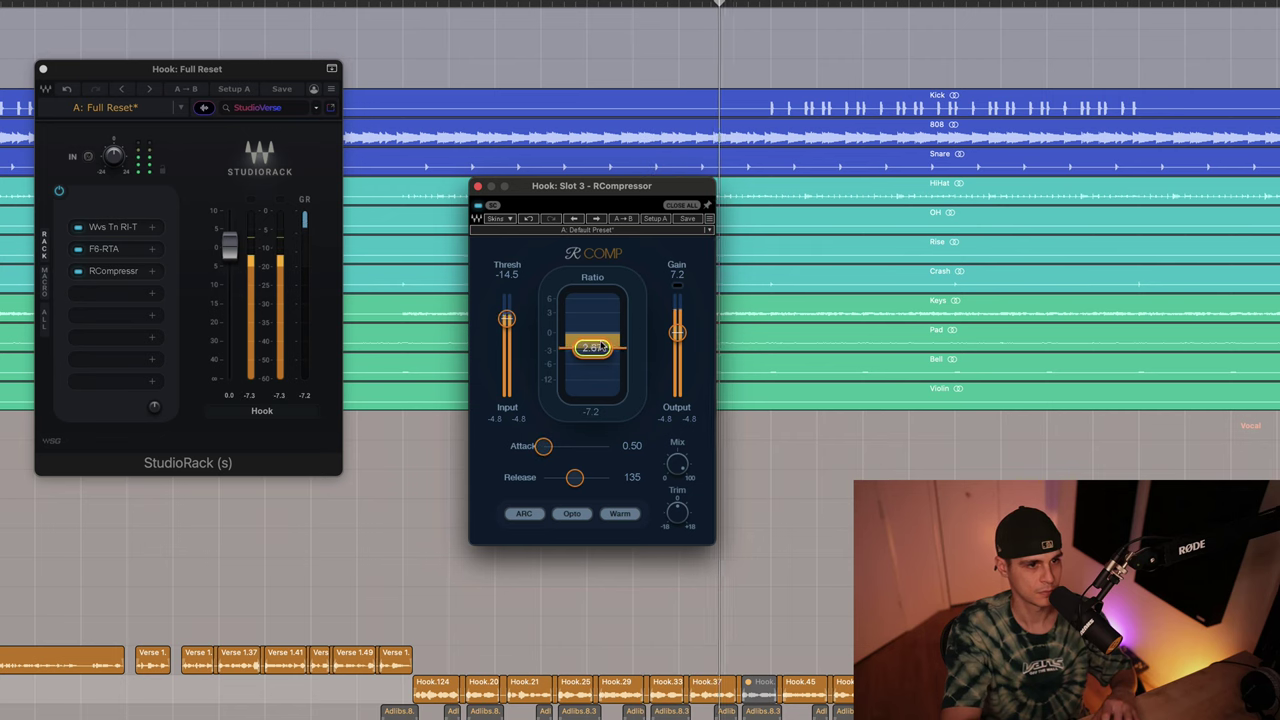
{"action": "left_click", "coordinate": [842, 508]}
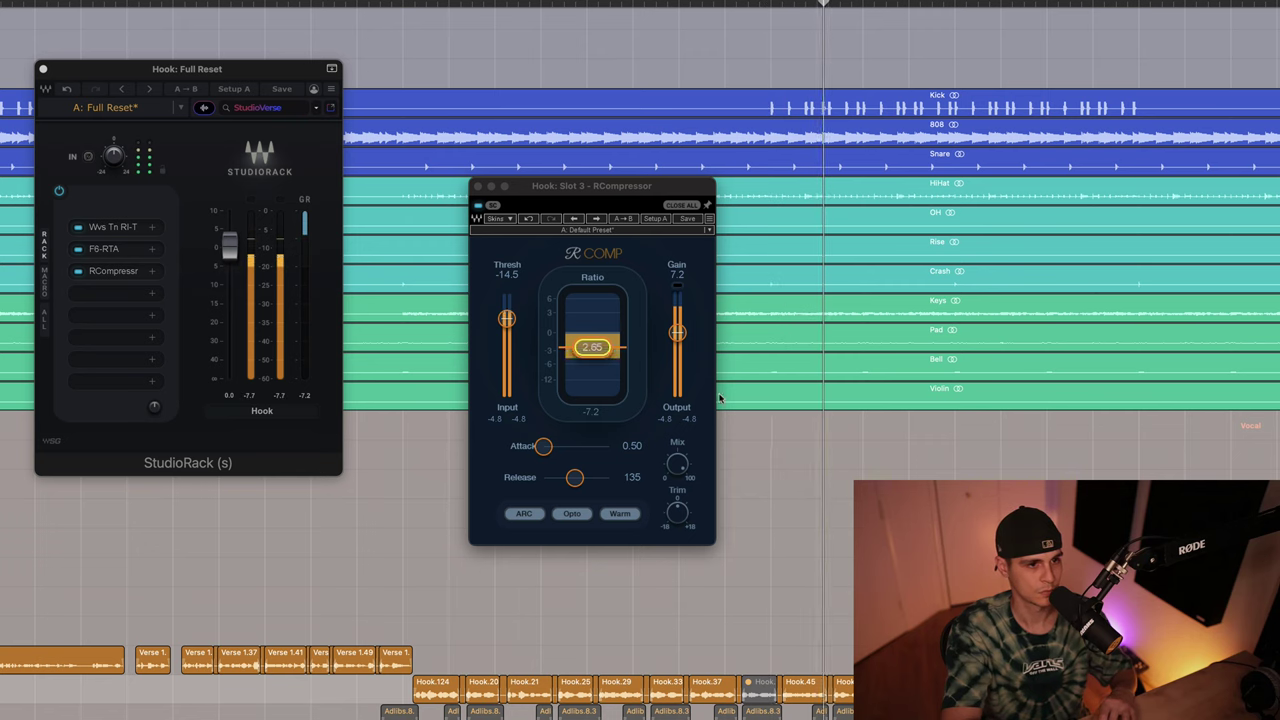
{"action": "left_click", "coordinate": [678, 333]}
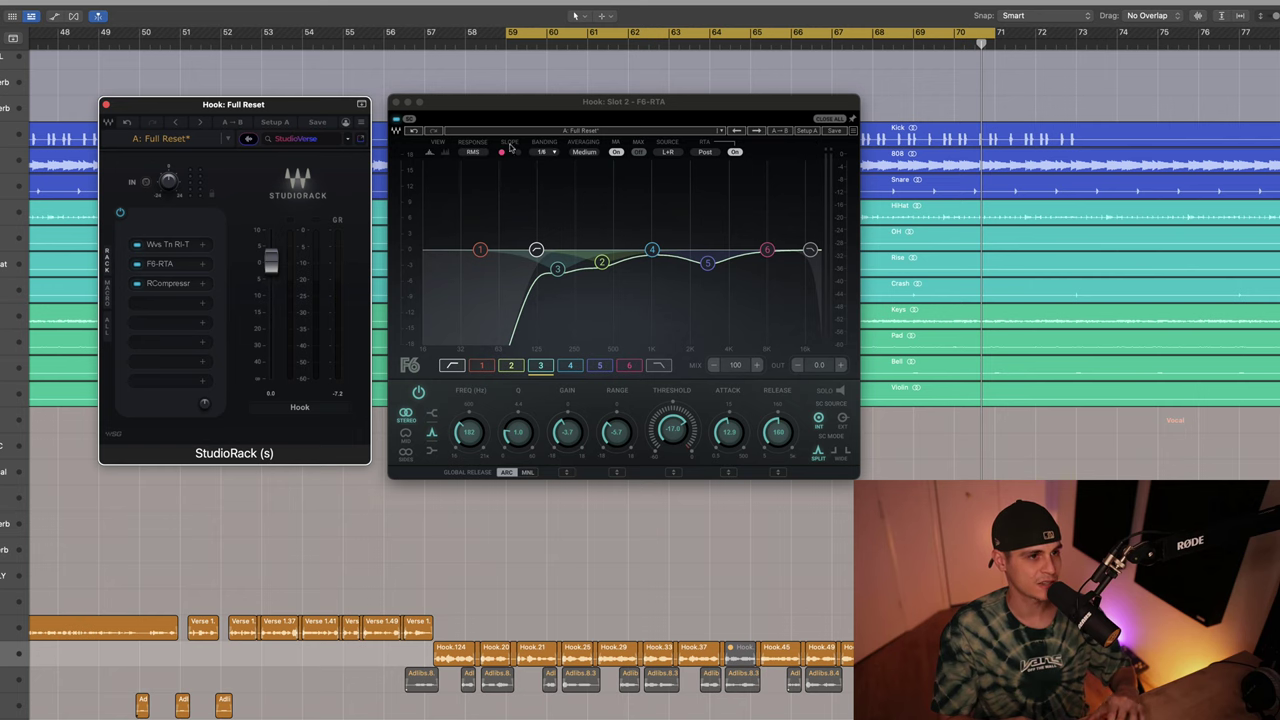
Step: Close the F6 window, add VEQ4 as the fourth insert of the hook's rack, and boost its high band at 15 kHz
{"action": "left_click", "coordinate": [395, 103]}
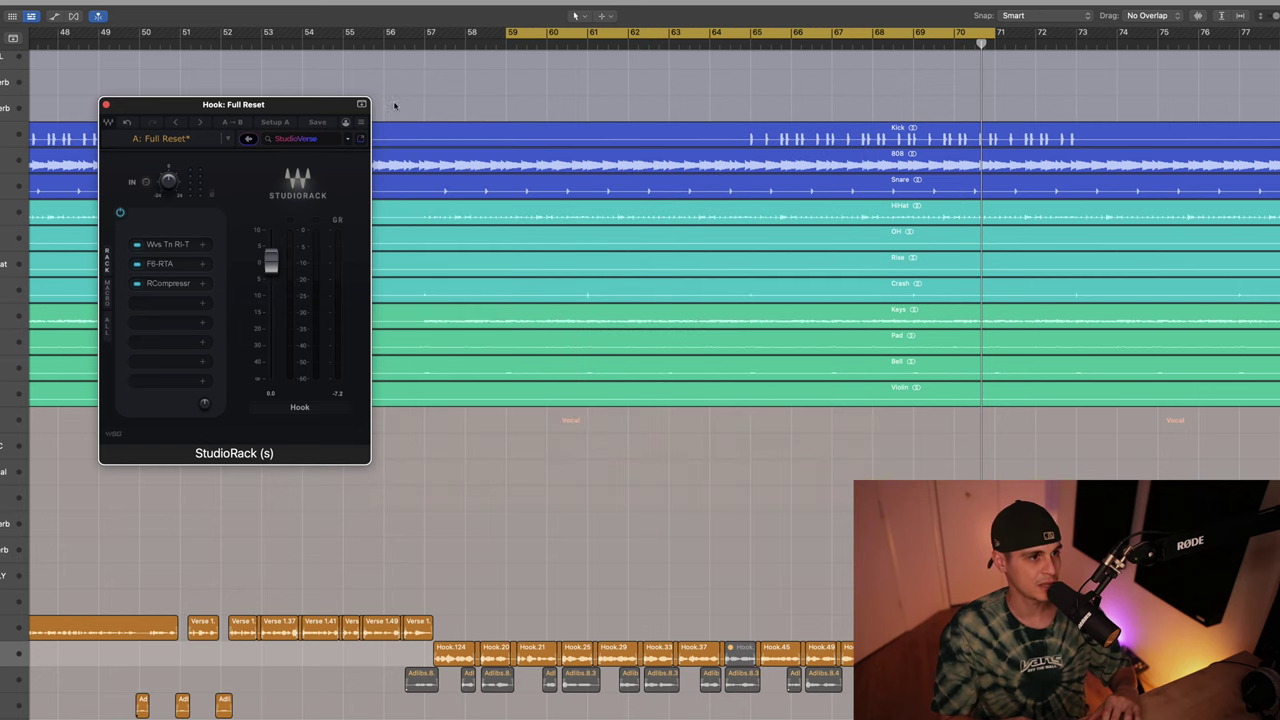
{"action": "left_click", "coordinate": [181, 288]}
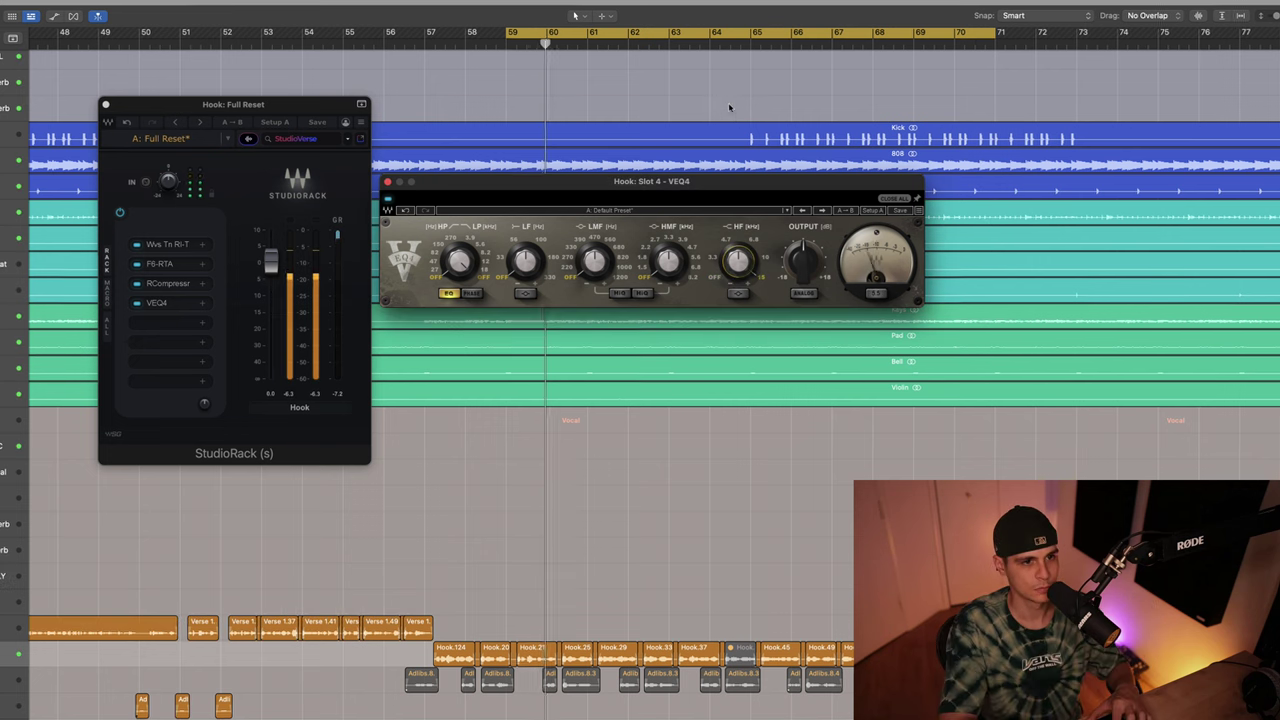
{"action": "left_click_drag", "start_coordinate": [733, 268], "coordinate": [766, 239]}
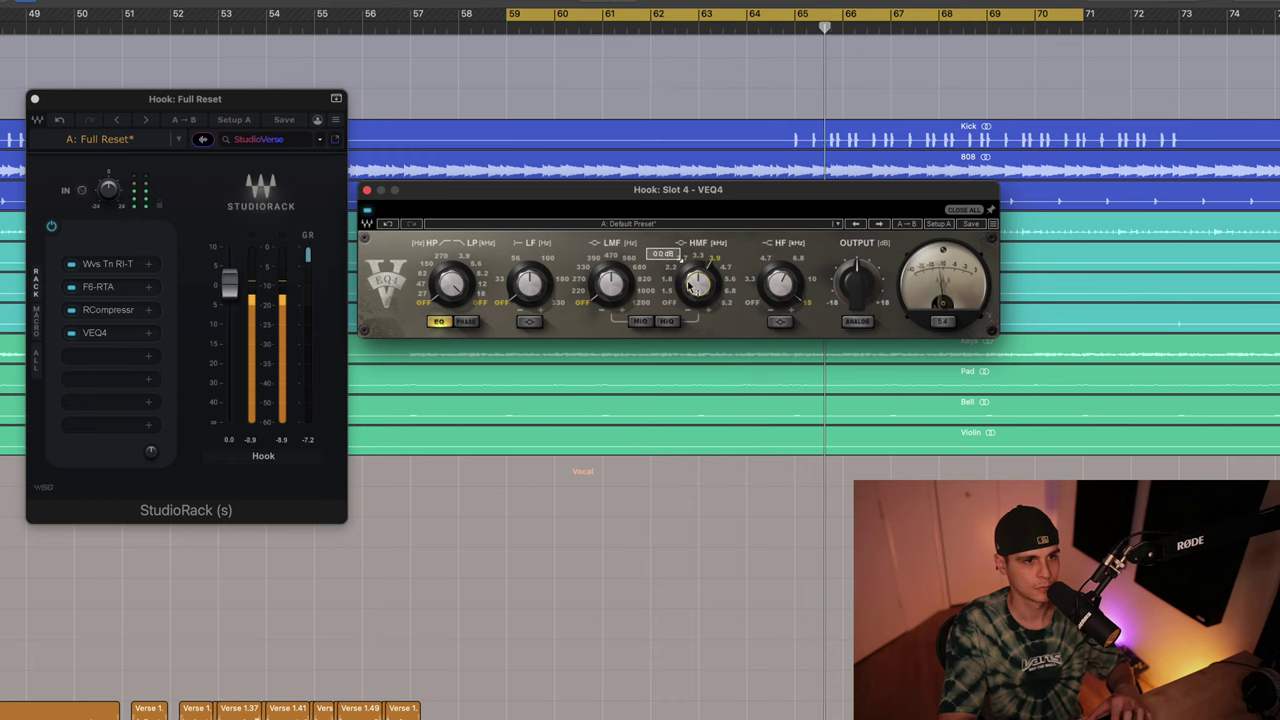
Step: Slightly cut the VEQ4 high mids at 3.9 kHz and low mids at 390 Hz, and fine-tune the high-band gain
{"action": "left_click_drag", "start_coordinate": [688, 288], "coordinate": [688, 291]}
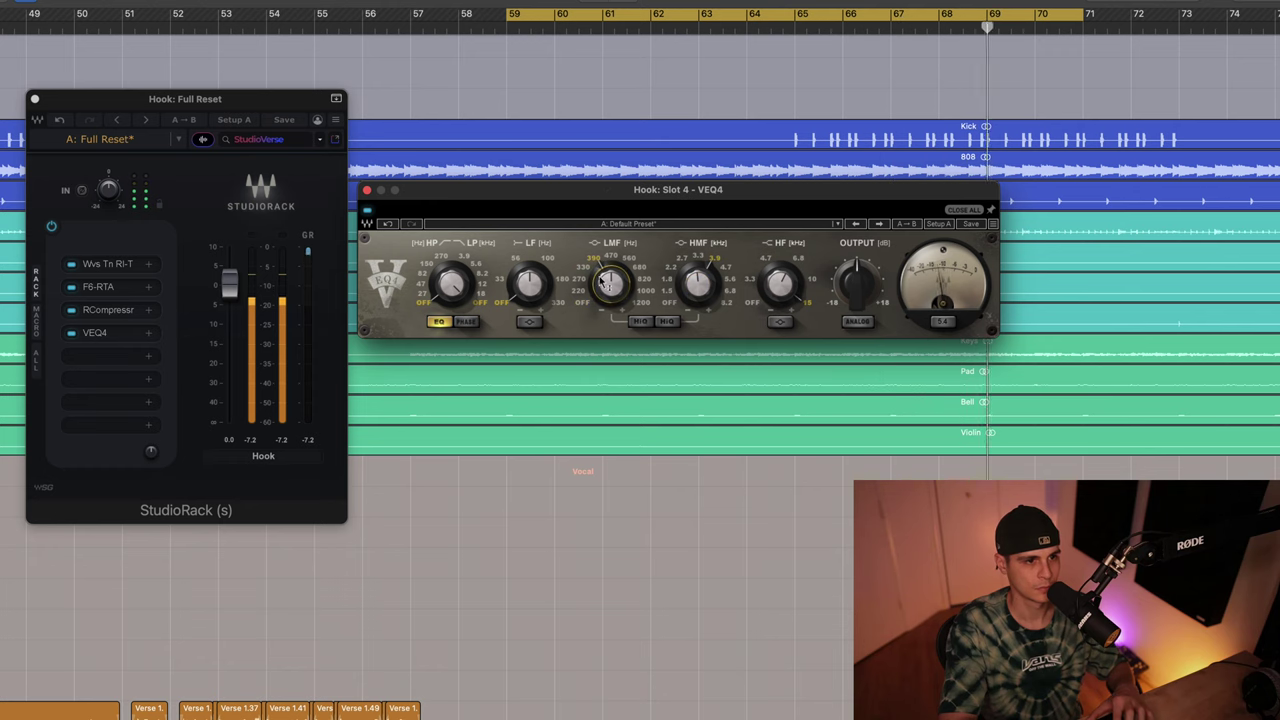
{"action": "mouse_move", "coordinate": [777, 288]}
{"action": "left_click_drag", "start_coordinate": [774, 288], "coordinate": [775, 282]}
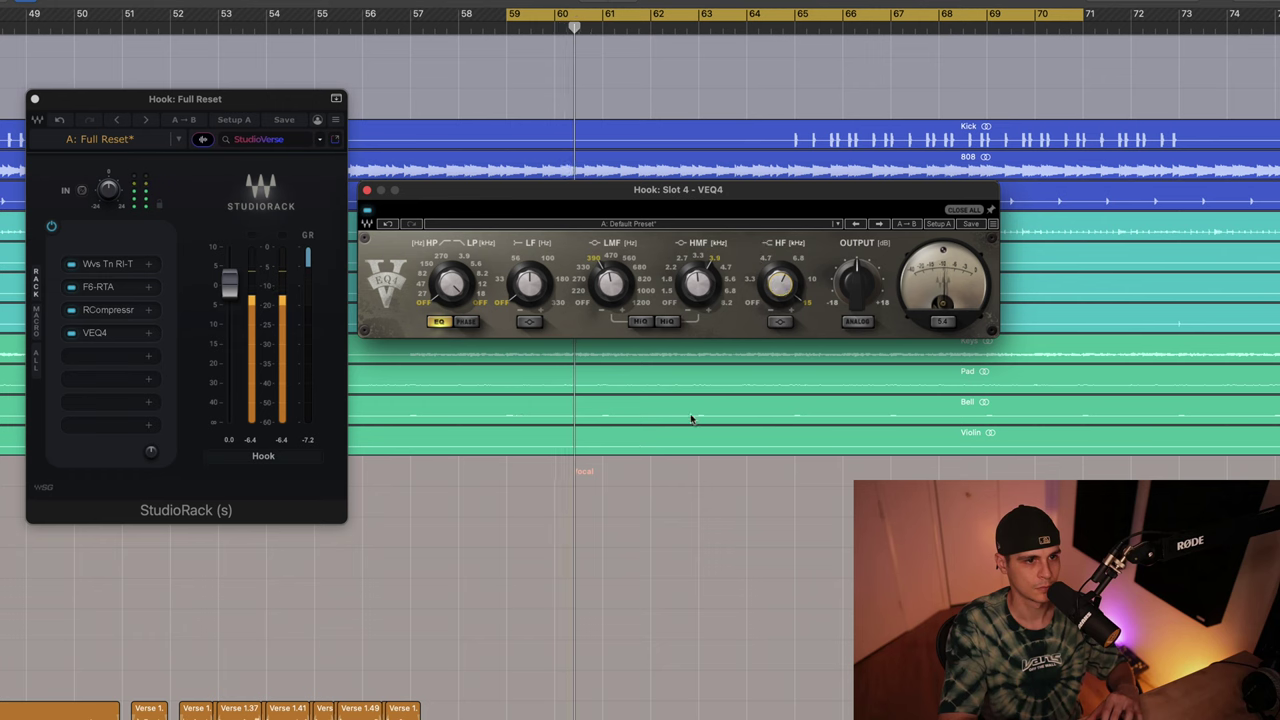
Step: Solo the hook and compare it with VEQ4 bypassed and engaged
{"action": "left_click", "coordinate": [742, 540]}
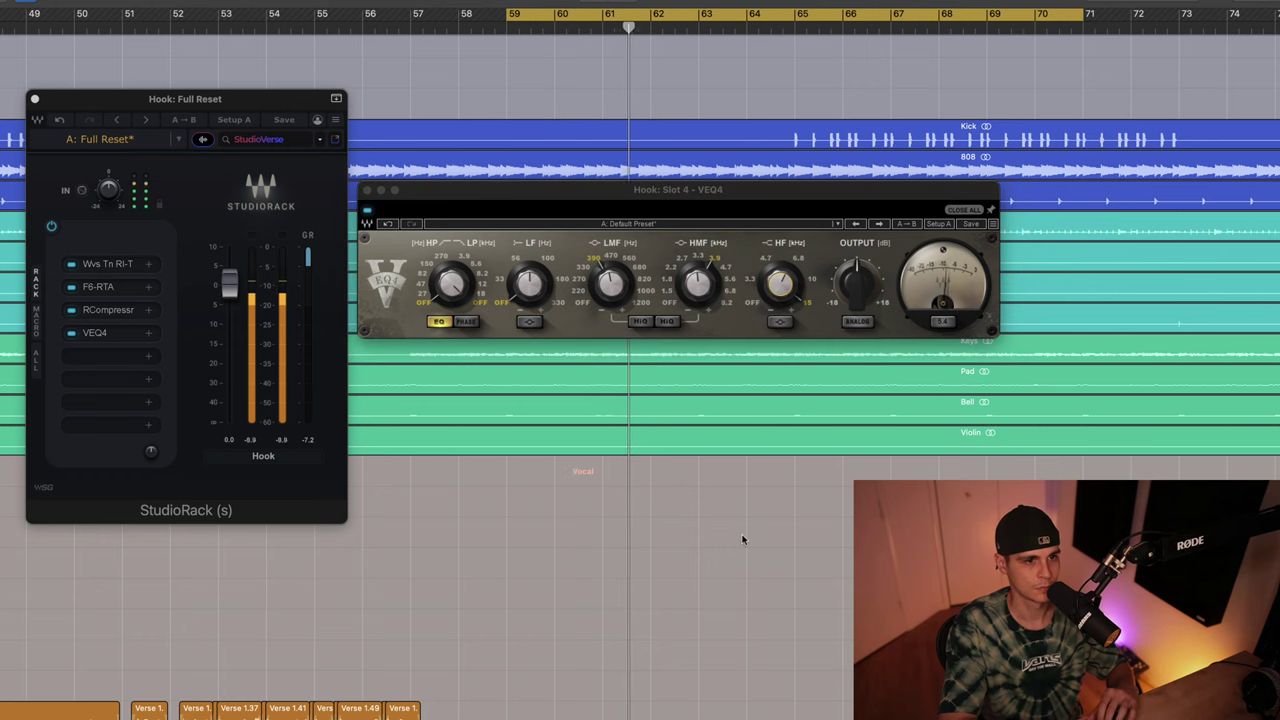
{"action": "key", "text": "s"}
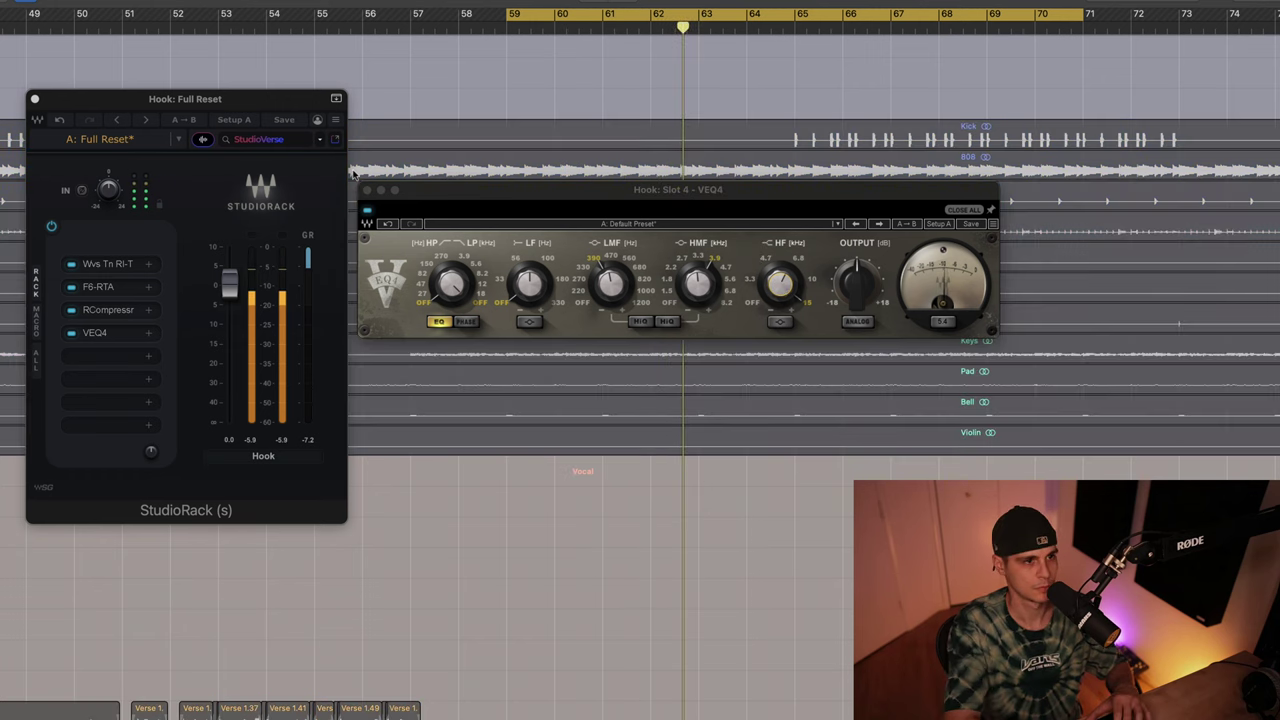
{"action": "left_click", "coordinate": [367, 212]}
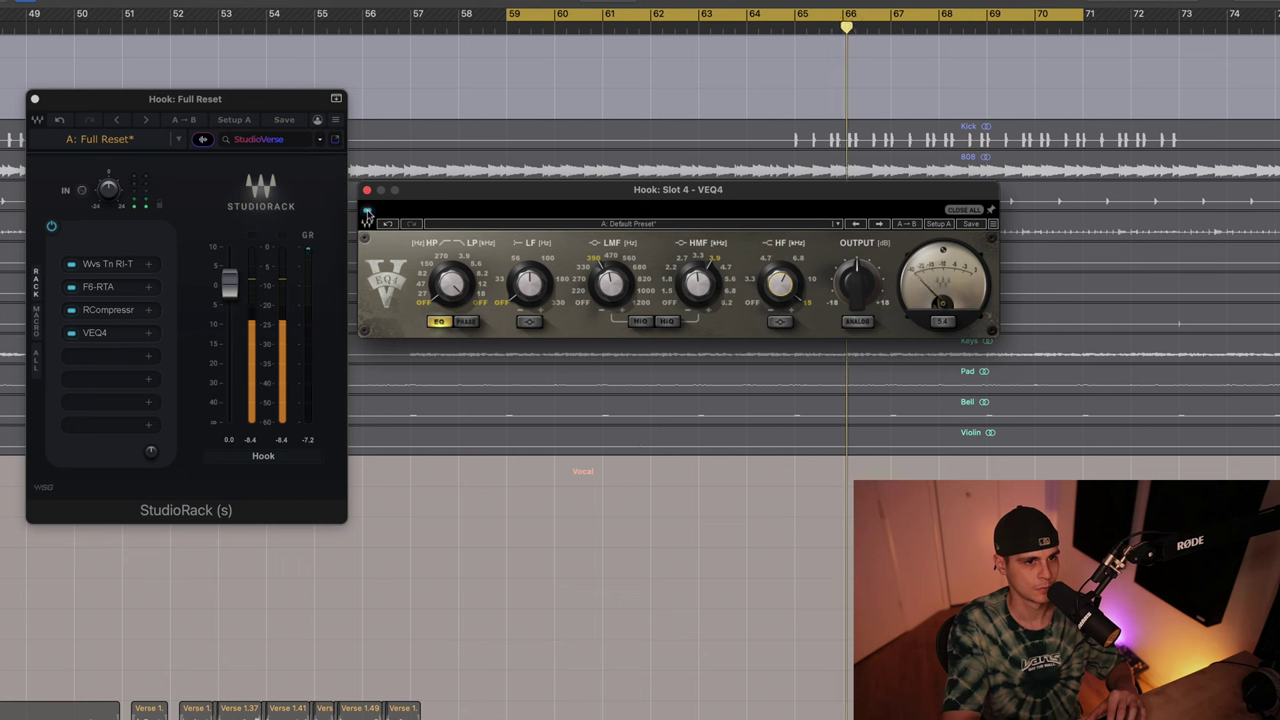
{"action": "left_click", "coordinate": [573, 518]}
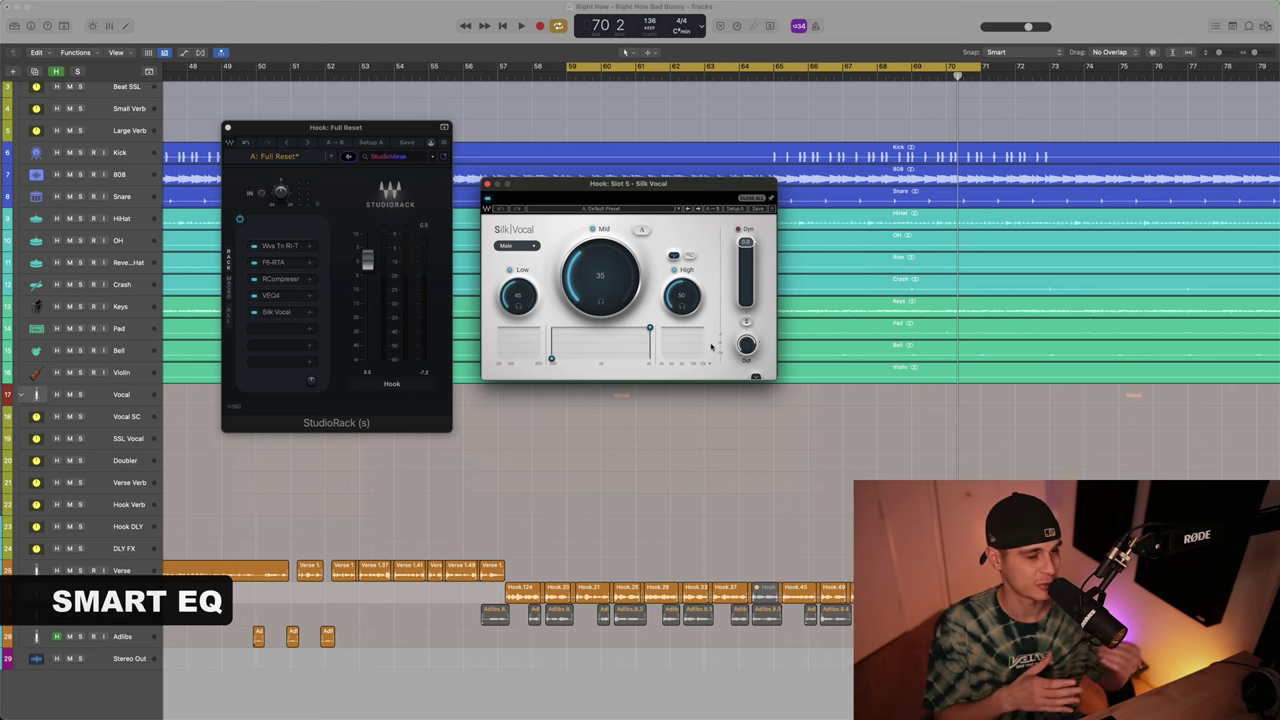
Step: Play the soloed hook, audition Silk Vocal's mid band, narrow its range to the lower mids, and raise Mid to 50
{"action": "key", "text": "s"}
{"action": "key", "text": "space"}
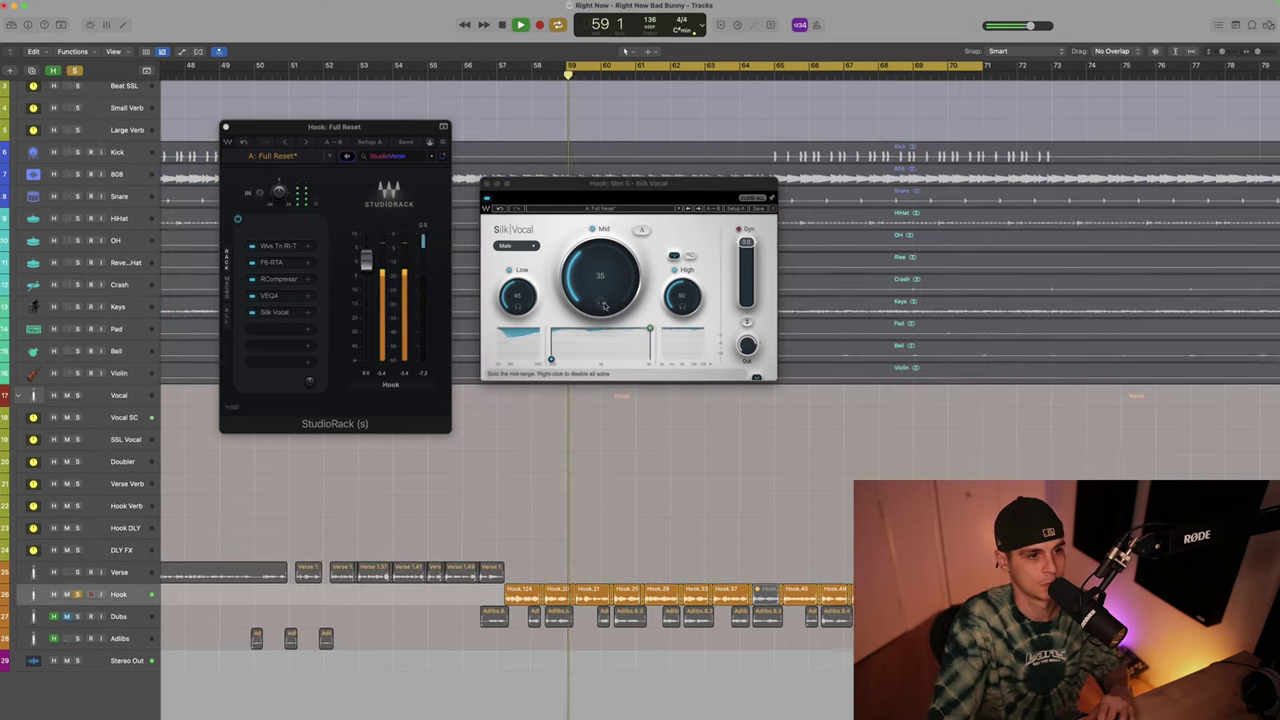
{"action": "left_click", "coordinate": [600, 301]}
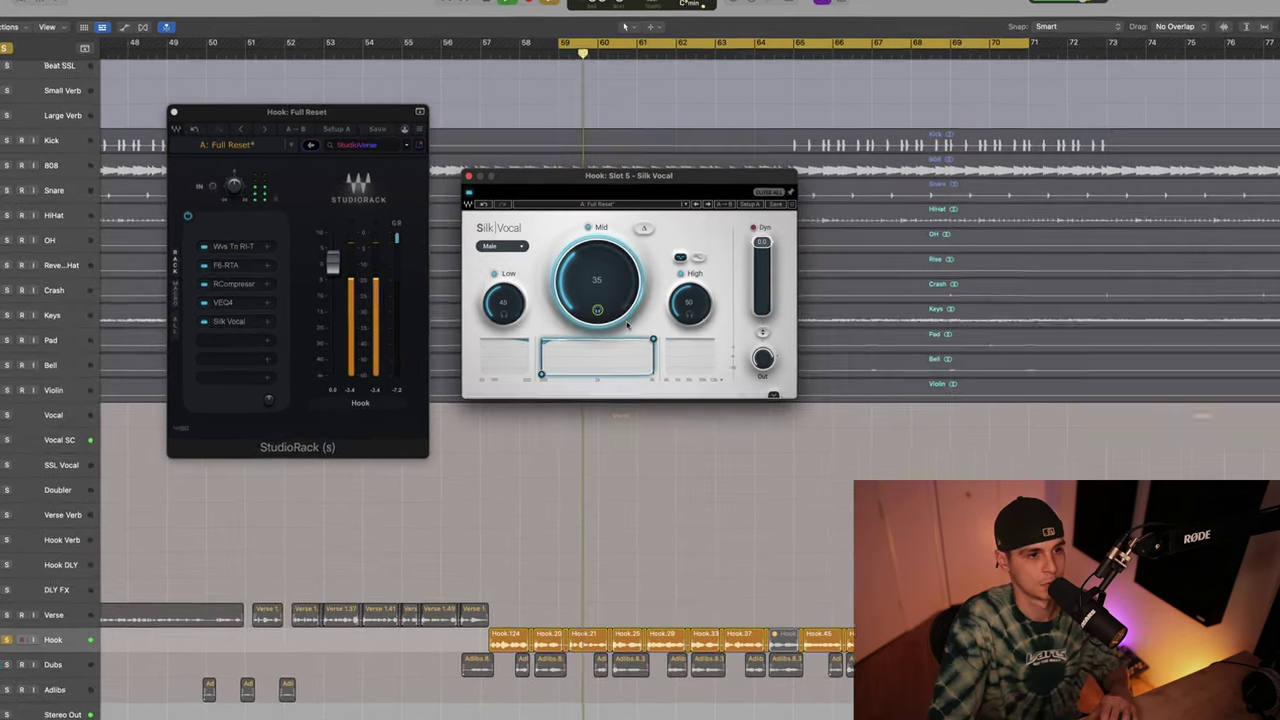
{"action": "left_click_drag", "start_coordinate": [653, 339], "coordinate": [562, 327]}
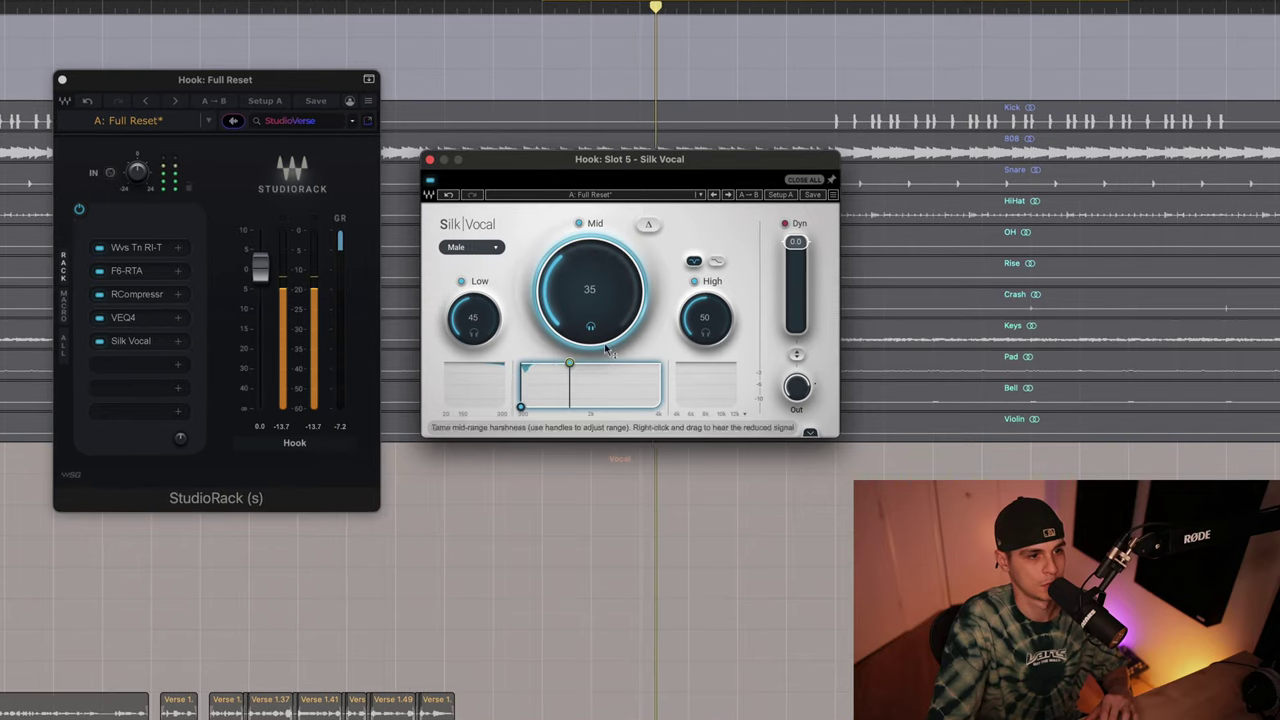
{"action": "left_click_drag", "start_coordinate": [585, 298], "coordinate": [594, 217]}
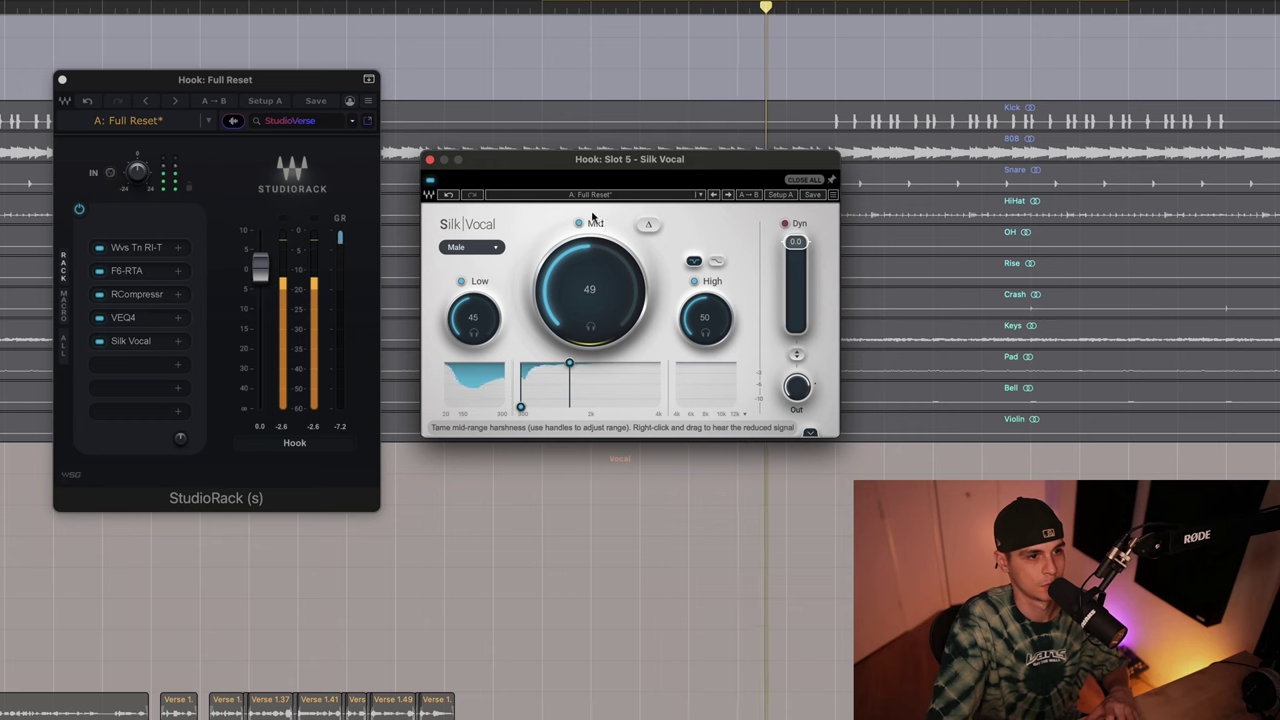
Step: Audition Silk Vocal's low band, set Low to 30, and raise High to 55
{"action": "left_click", "coordinate": [476, 335]}
{"action": "left_click_drag", "start_coordinate": [474, 326], "coordinate": [474, 376]}
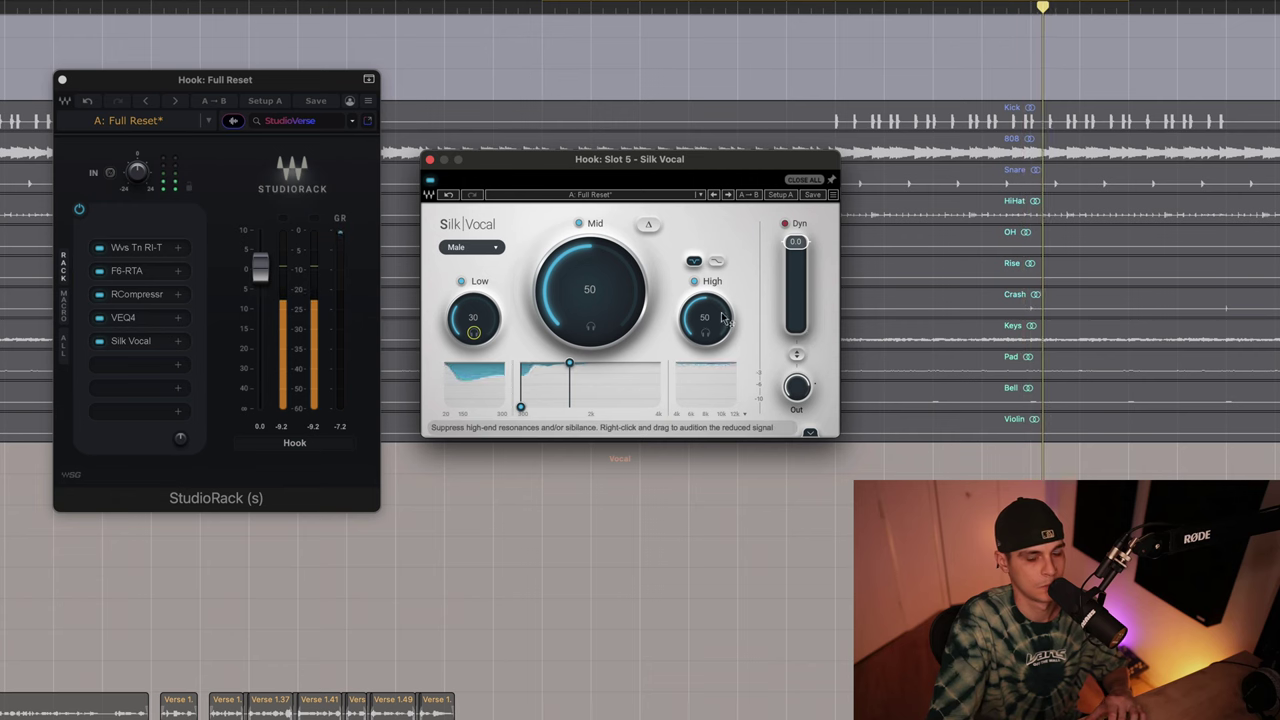
{"action": "left_click_drag", "start_coordinate": [708, 310], "coordinate": [708, 288]}
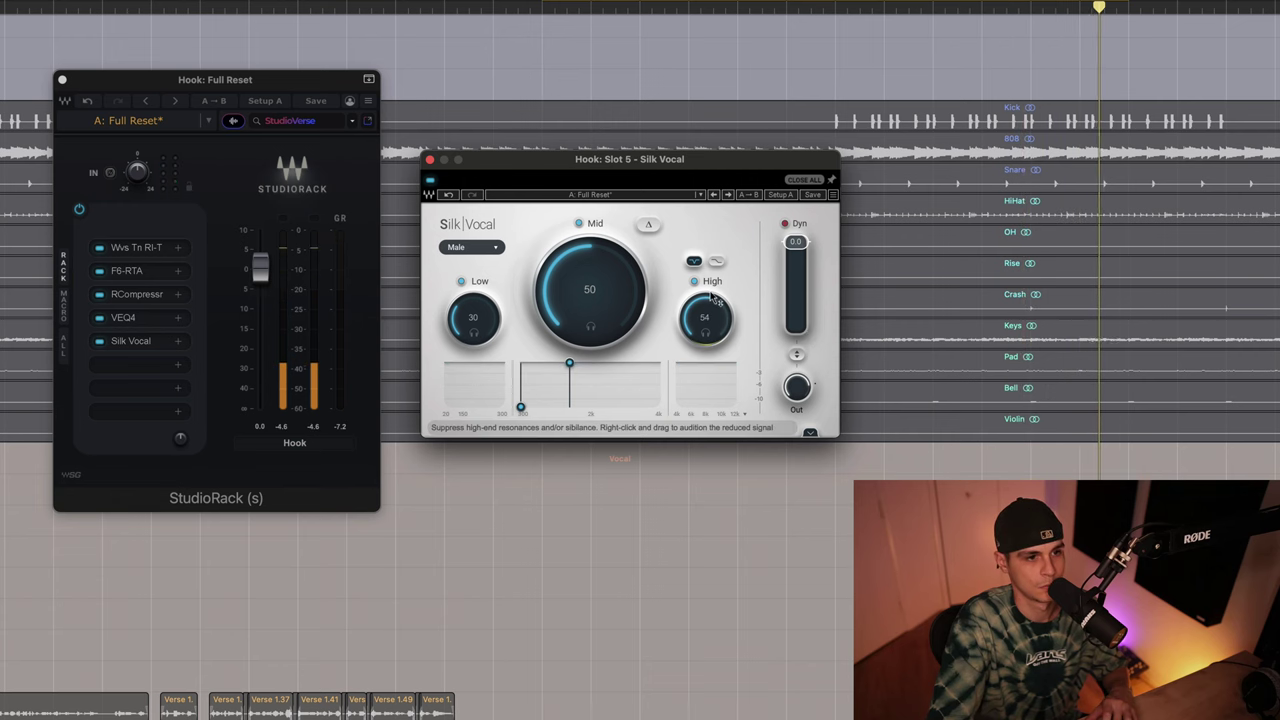
Step: Set Silk Vocal's Speed to 11.9, move Precision toward Sharp, and bring the full mix back in to check the hook
{"action": "left_click", "coordinate": [810, 432]}
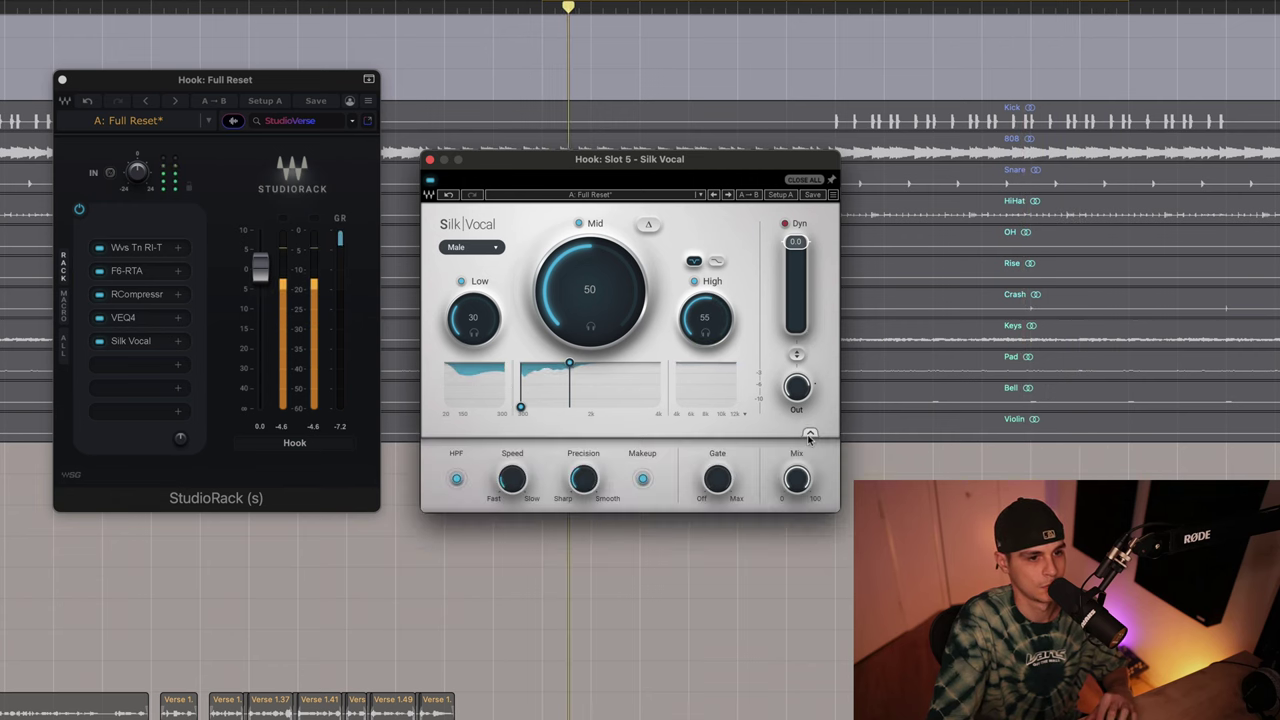
{"action": "left_click_drag", "start_coordinate": [585, 490], "coordinate": [587, 545]}
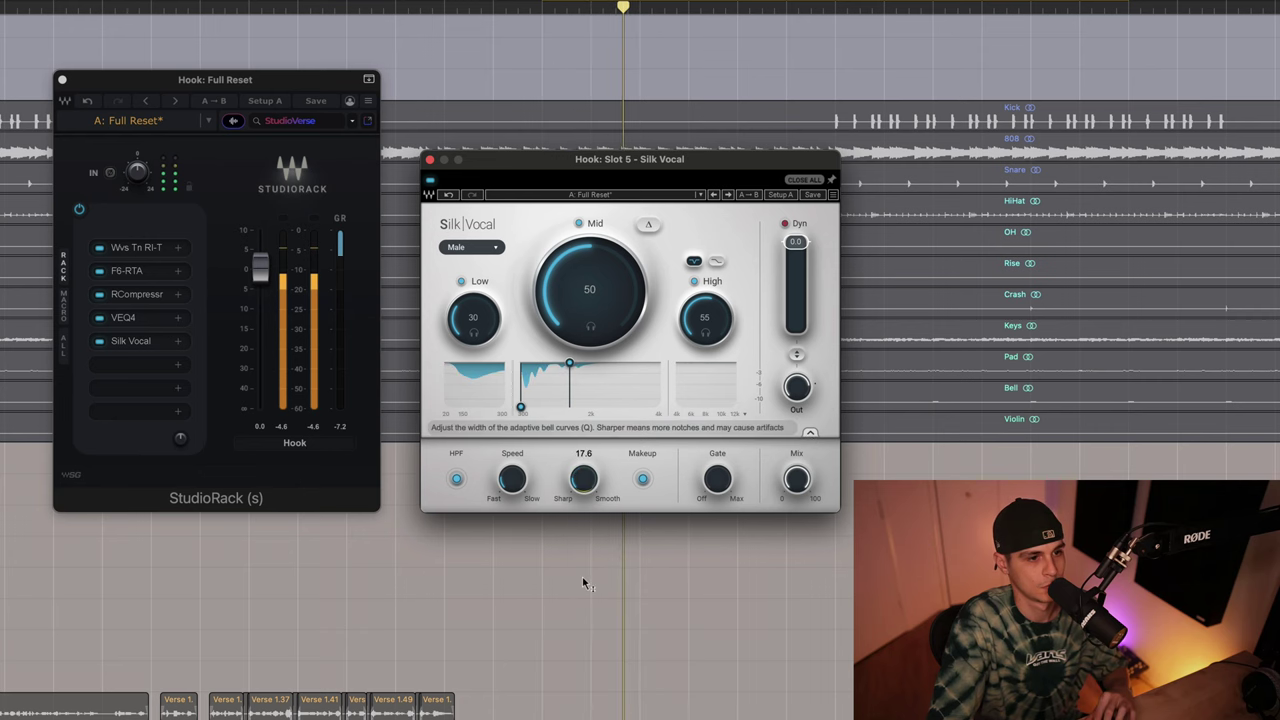
{"action": "left_click_drag", "start_coordinate": [508, 510], "coordinate": [512, 525]}
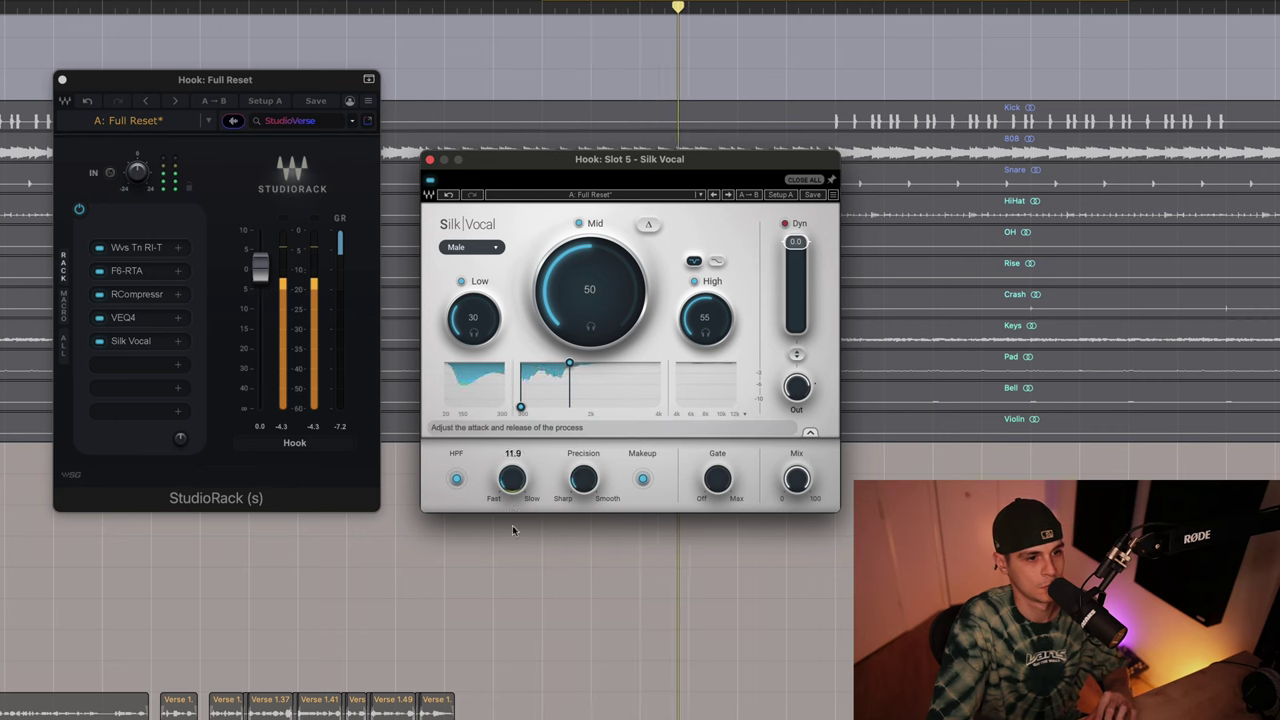
{"action": "left_click_drag", "start_coordinate": [582, 482], "coordinate": [583, 489]}
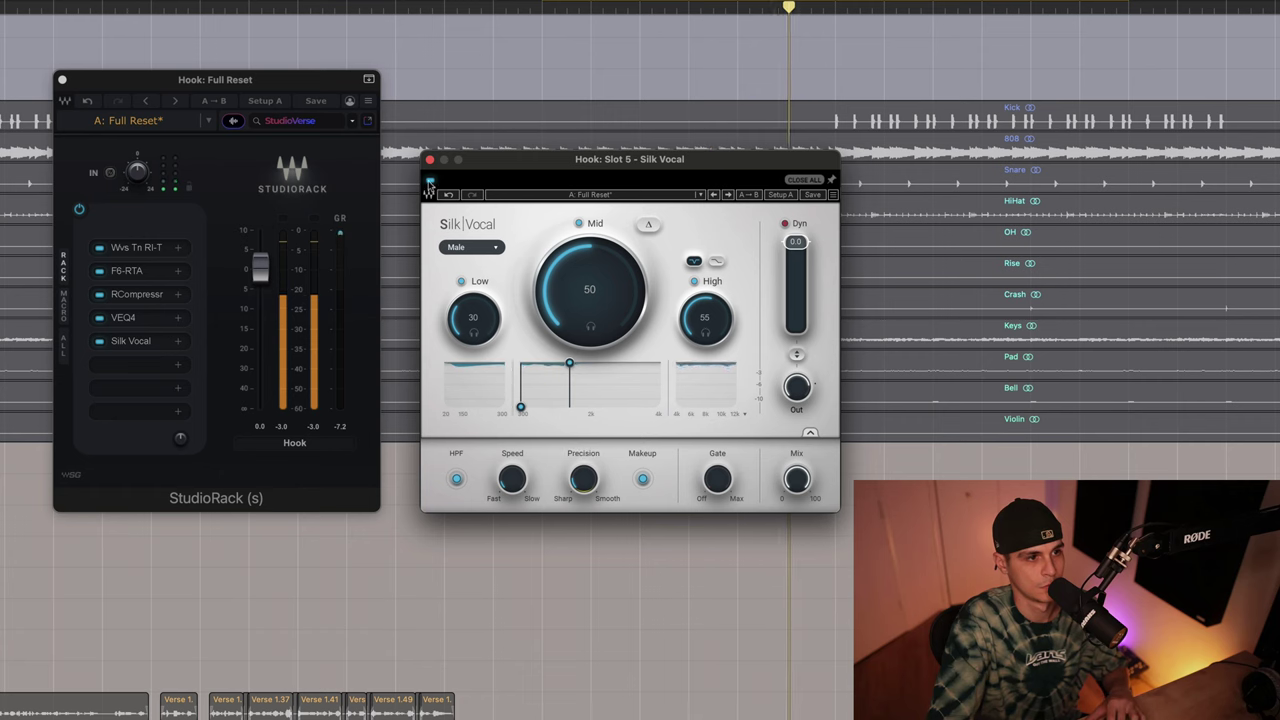
{"action": "left_click", "coordinate": [583, 556]}
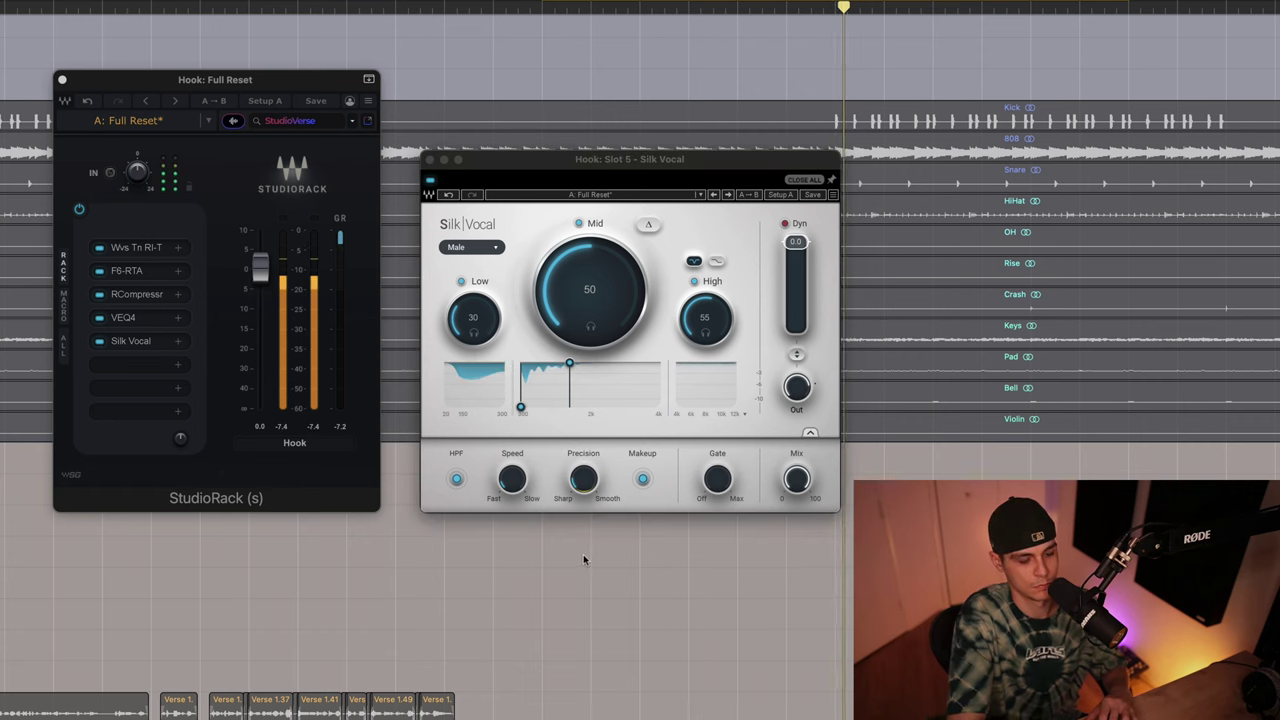
{"action": "key", "text": "s"}
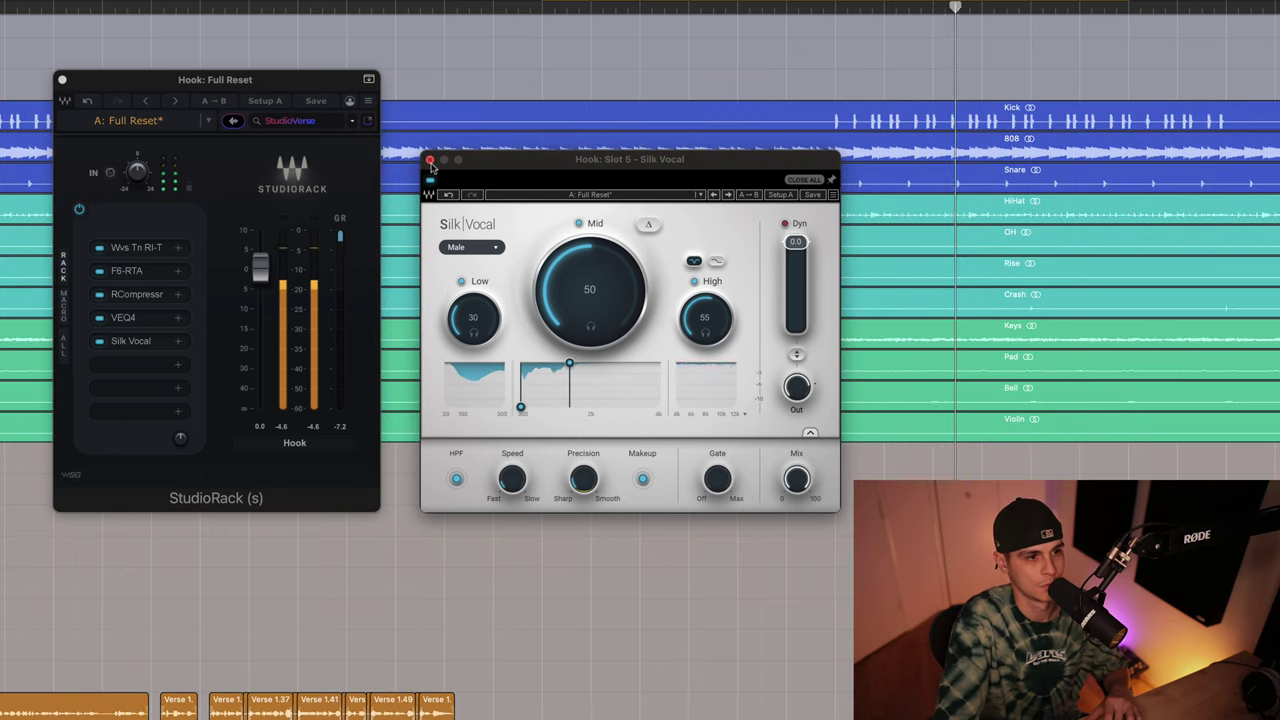
Step: Add Sibilance as the sixth insert of the hook's rack, with a threshold of -23.0 and a range of -19.7 dB
{"action": "key", "text": "space"}
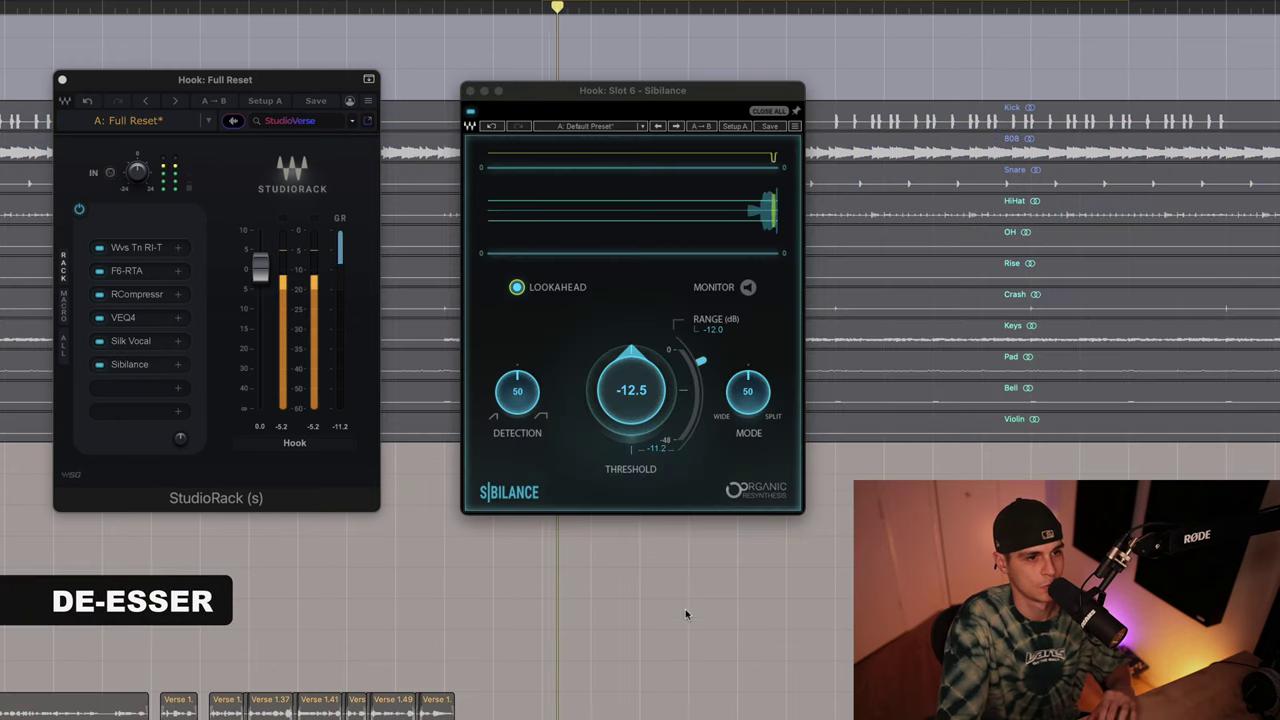
{"action": "left_click_drag", "start_coordinate": [631, 400], "coordinate": [630, 440]}
{"action": "left_click_drag", "start_coordinate": [701, 361], "coordinate": [704, 370]}
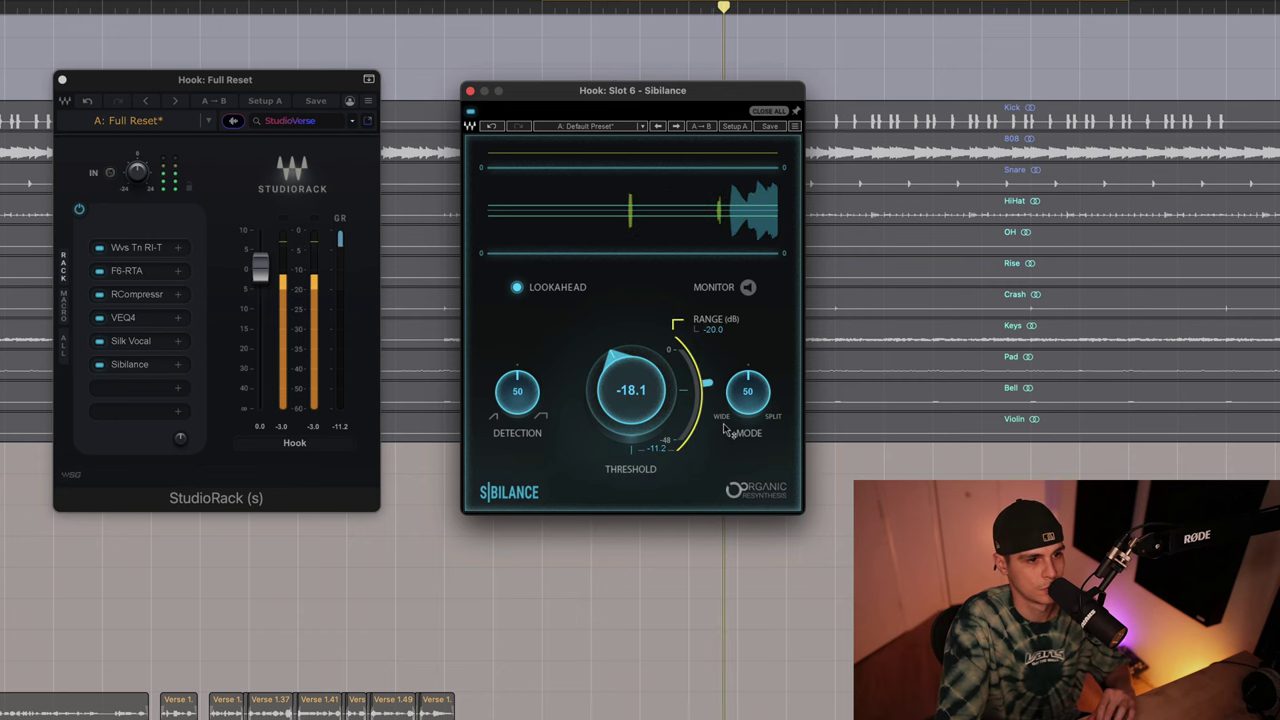
{"action": "left_click_drag", "start_coordinate": [724, 418], "coordinate": [728, 425]}
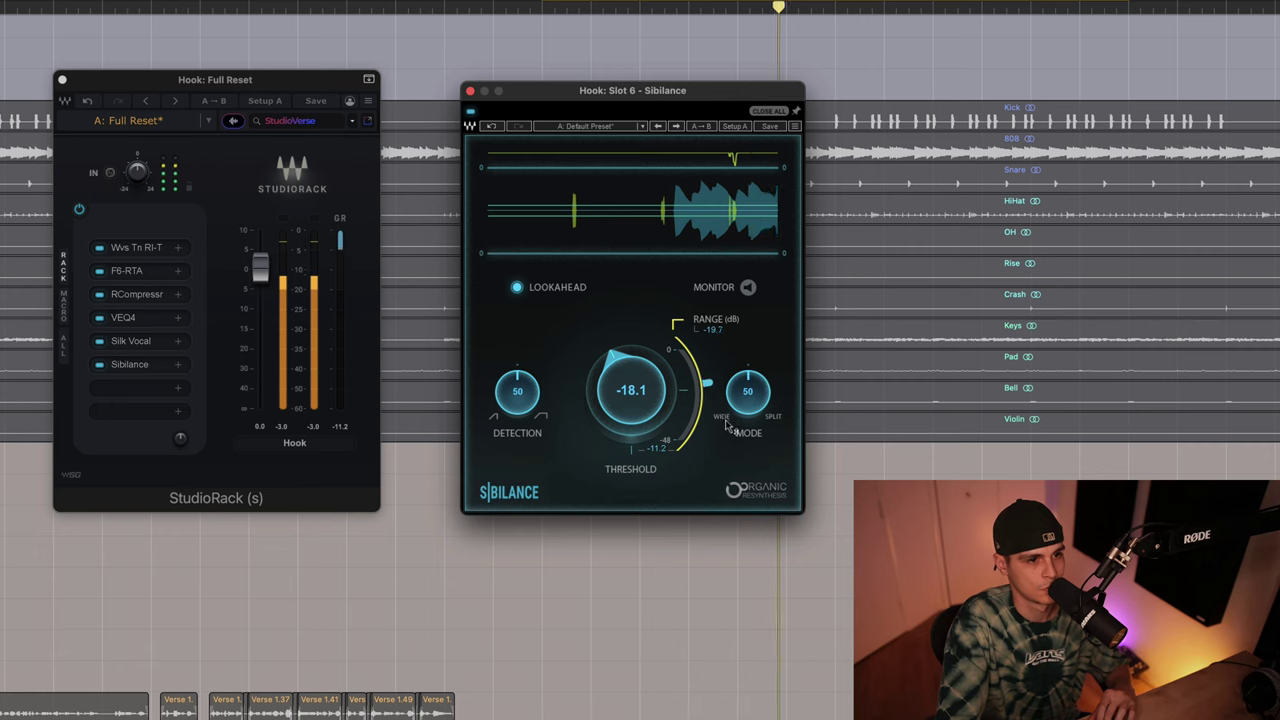
{"action": "left_click_drag", "start_coordinate": [640, 370], "coordinate": [627, 404]}
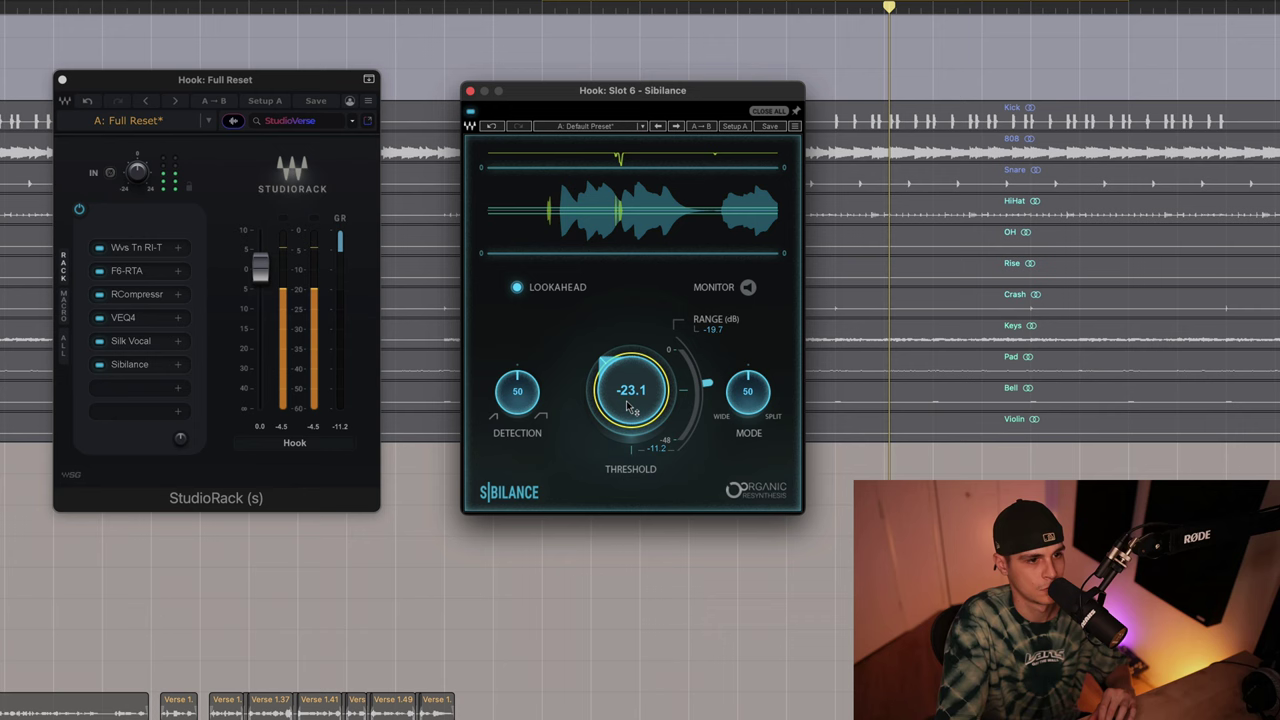
{"action": "left_click_drag", "start_coordinate": [645, 392], "coordinate": [648, 389]}
Step: Monitor the sibilance being removed, set Detection to 46, and unsolo the hook
{"action": "left_click", "coordinate": [748, 287]}
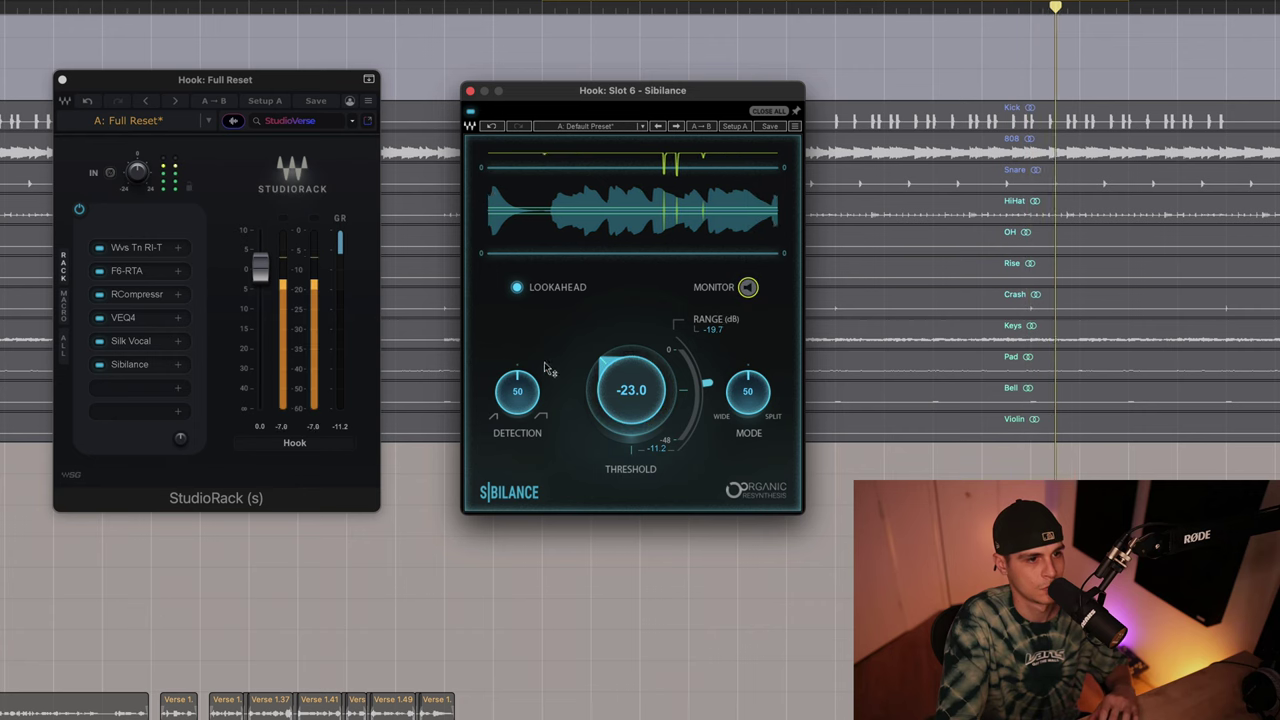
{"action": "left_click", "coordinate": [737, 393]}
{"action": "left_click_drag", "start_coordinate": [505, 411], "coordinate": [507, 399]}
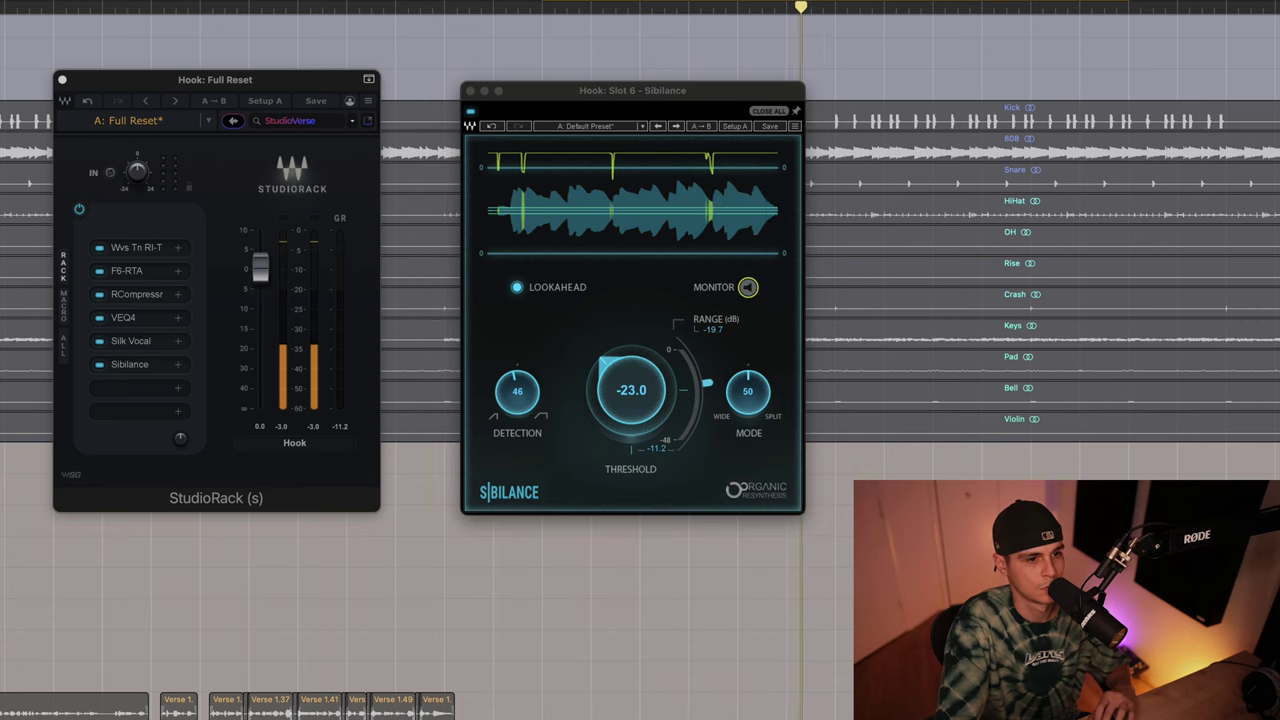
{"action": "key", "text": "s"}
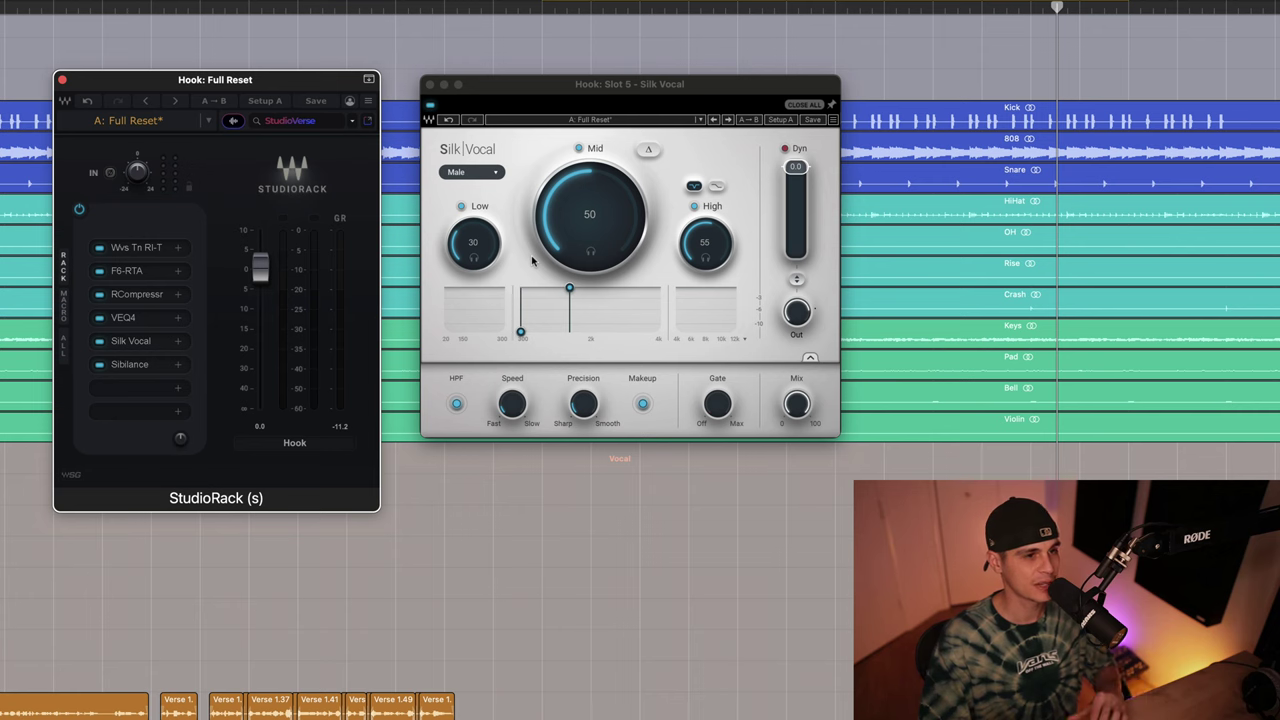
Step: Add L1+ Ultramaximizer as the seventh insert in TruePeak domain, with the output ceiling at -3.7 and the threshold at about -3.1
{"action": "left_click", "coordinate": [430, 85]}
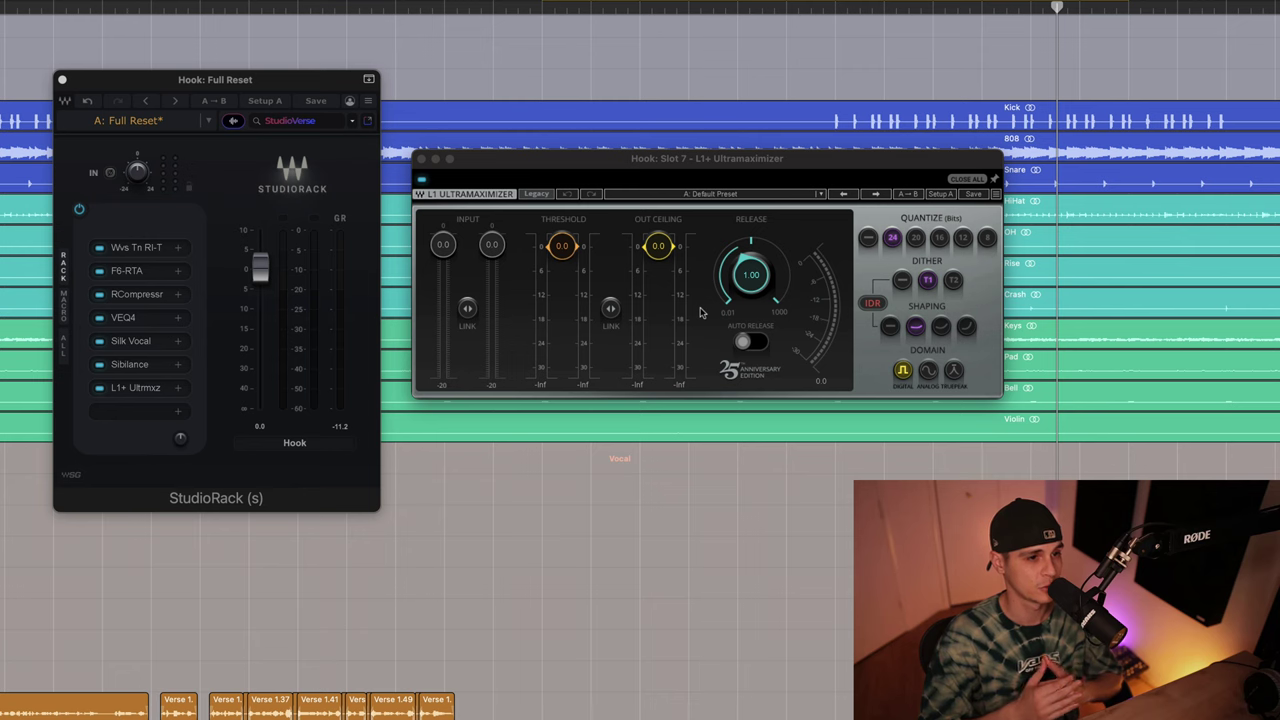
{"action": "key", "text": "space"}
{"action": "left_click_drag", "start_coordinate": [658, 246], "coordinate": [656, 285]}
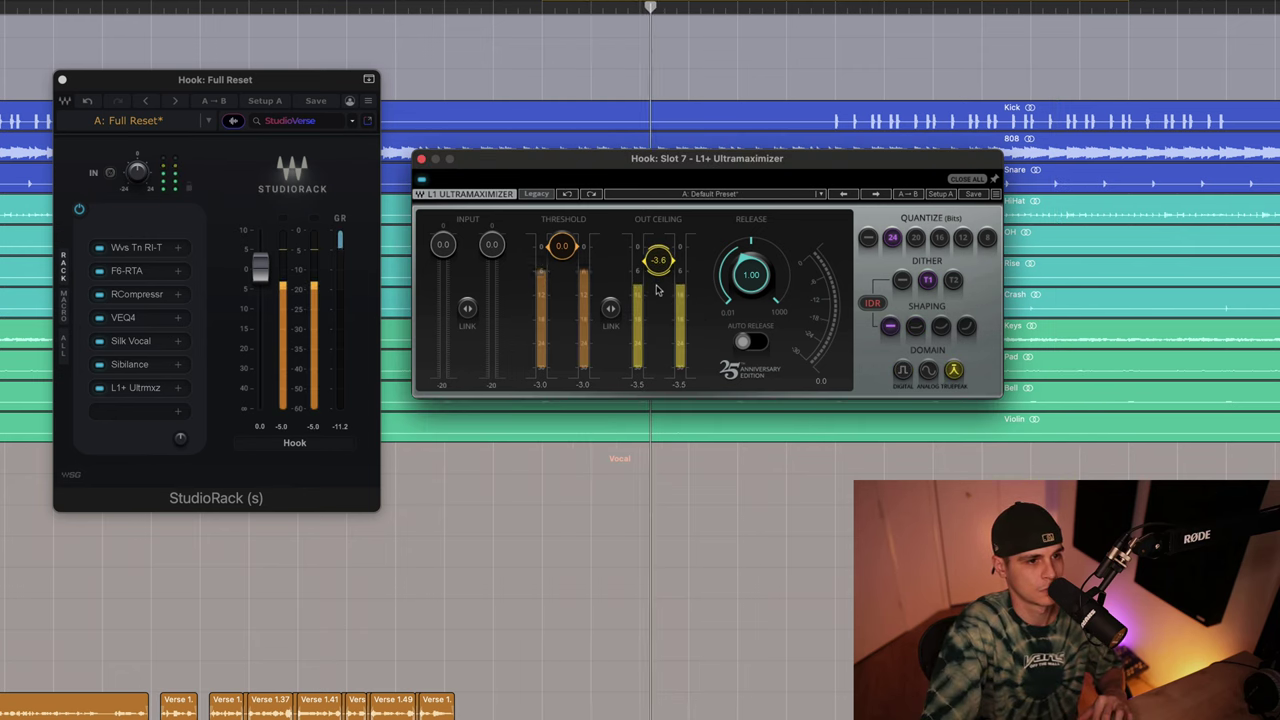
{"action": "mouse_move", "coordinate": [562, 246]}
{"action": "left_mouse_down"}
{"action": "mouse_move", "coordinate": [577, 314]}
{"action": "mouse_move", "coordinate": [578, 228]}
{"action": "left_mouse_up"}
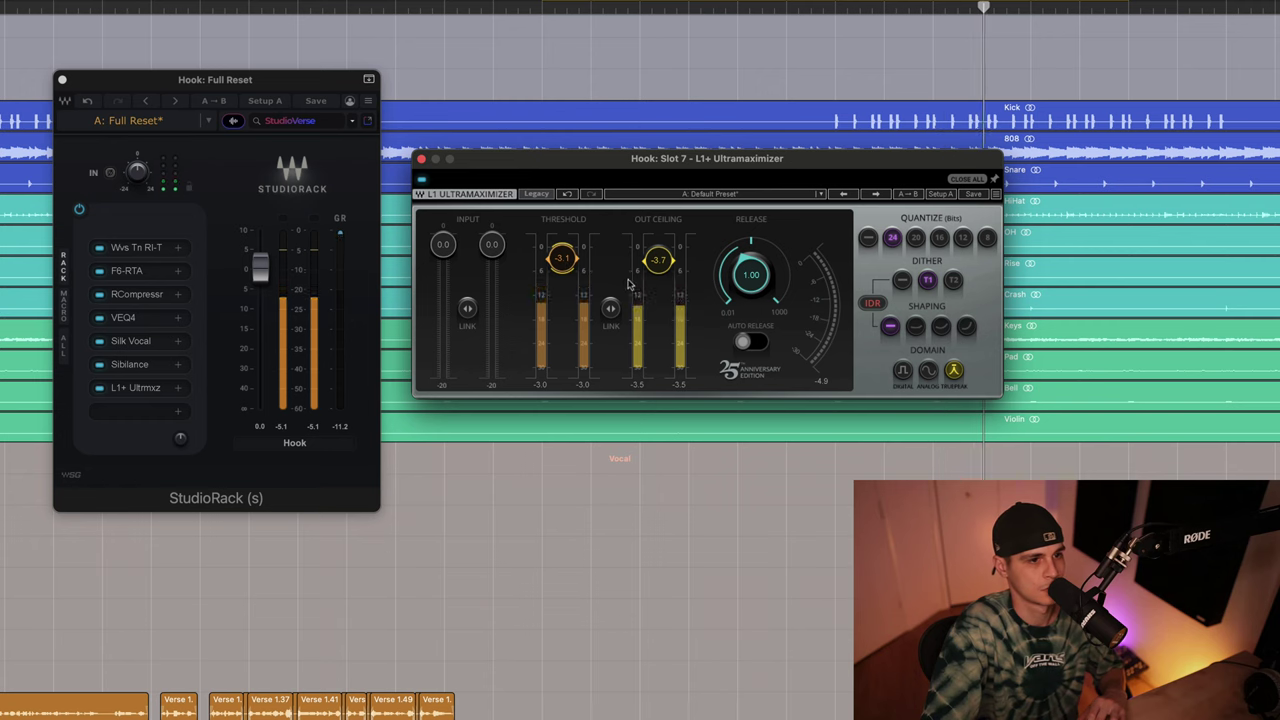
{"action": "left_click_drag", "start_coordinate": [566, 272], "coordinate": [564, 279]}
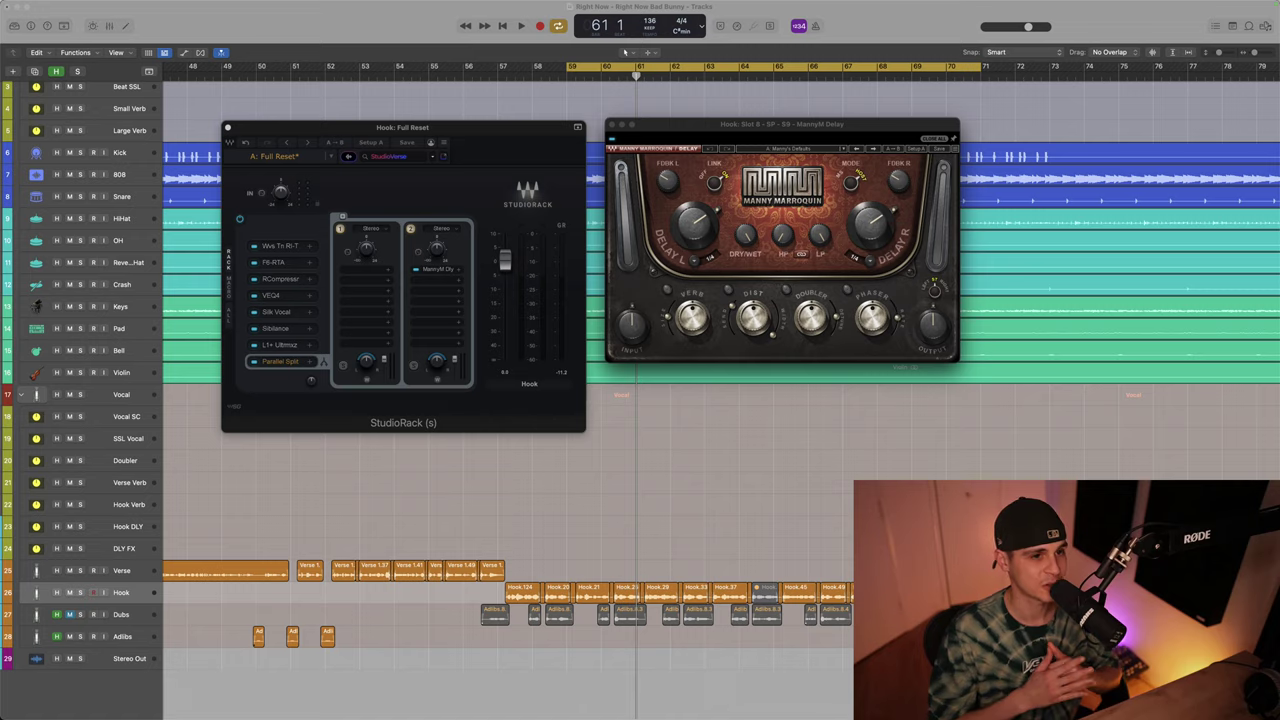
Step: Solo the hook, set both Manny Marroquin Delay times to 1/2, and adjust the delay's low-pass and high-pass filters
{"action": "key", "text": "space"}
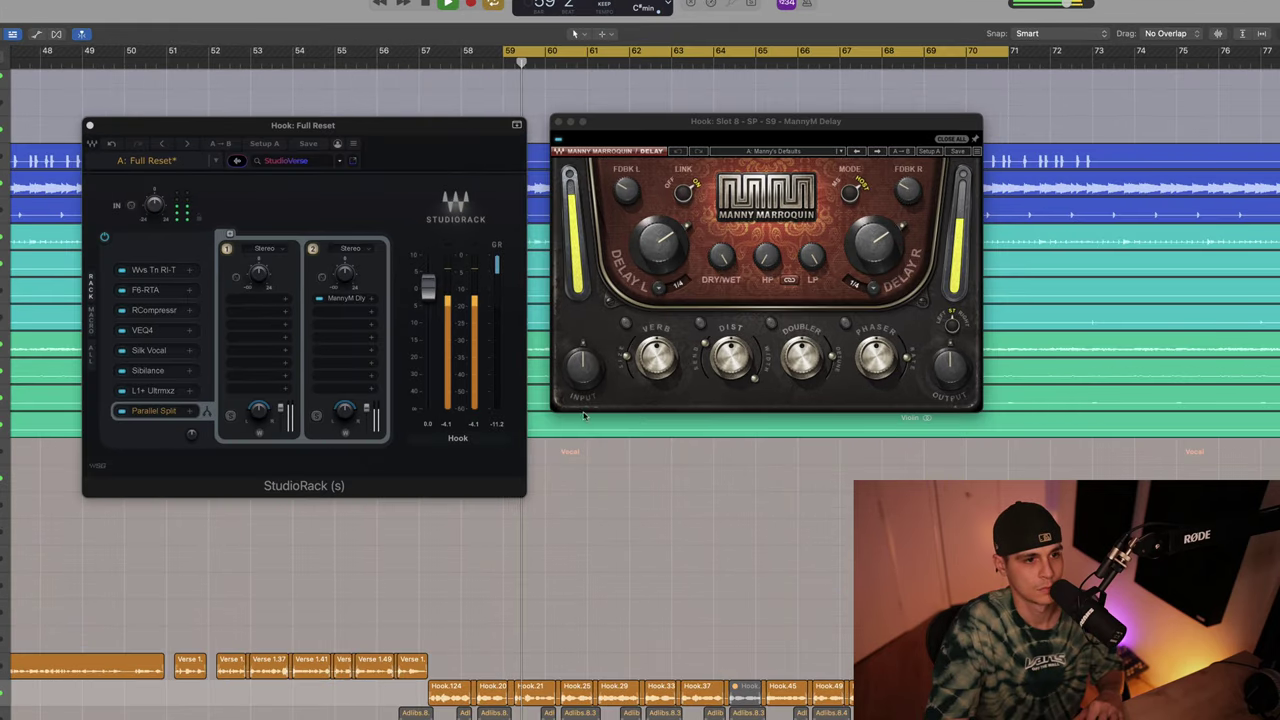
{"action": "left_click", "coordinate": [583, 451]}
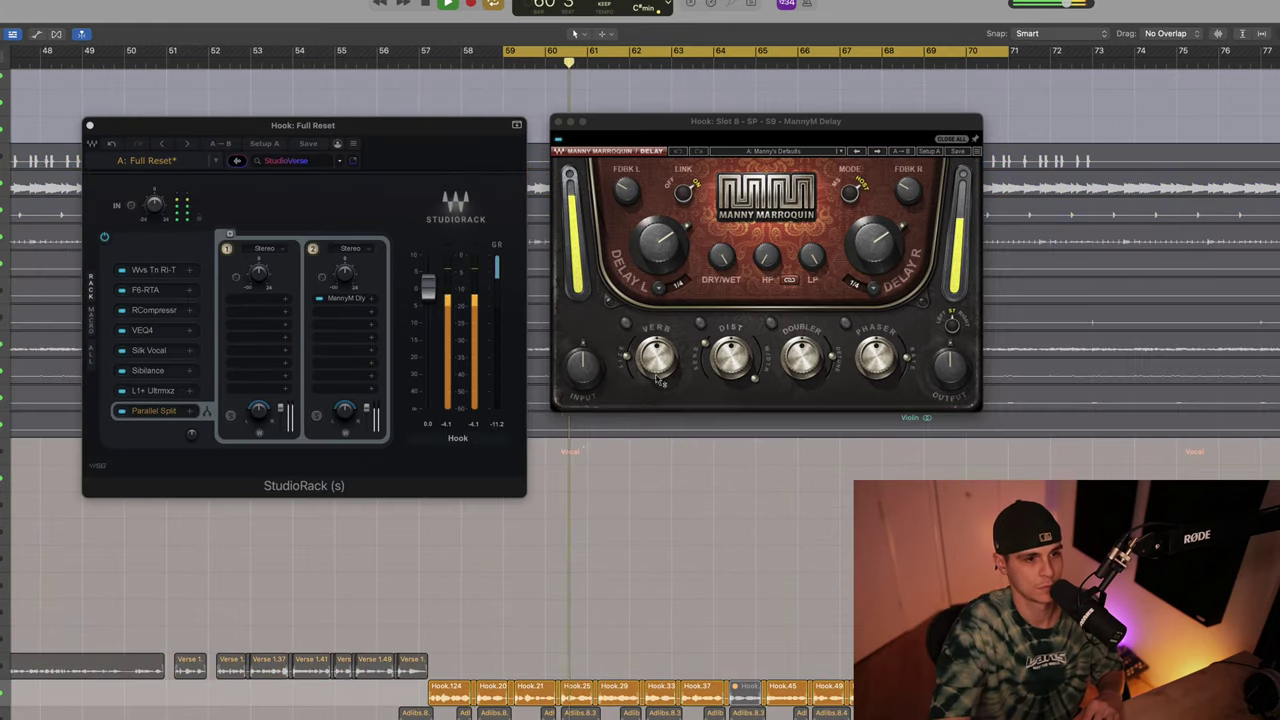
{"action": "left_click", "coordinate": [871, 290]}
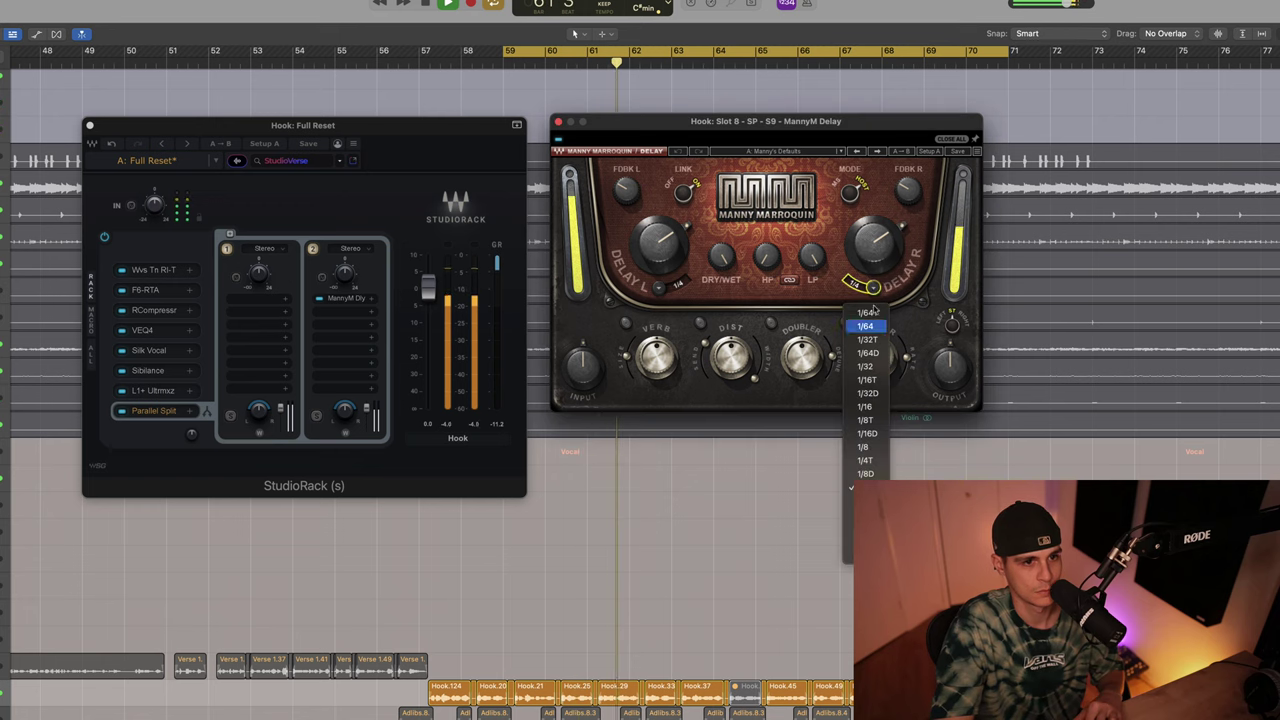
{"action": "left_click", "coordinate": [866, 527]}
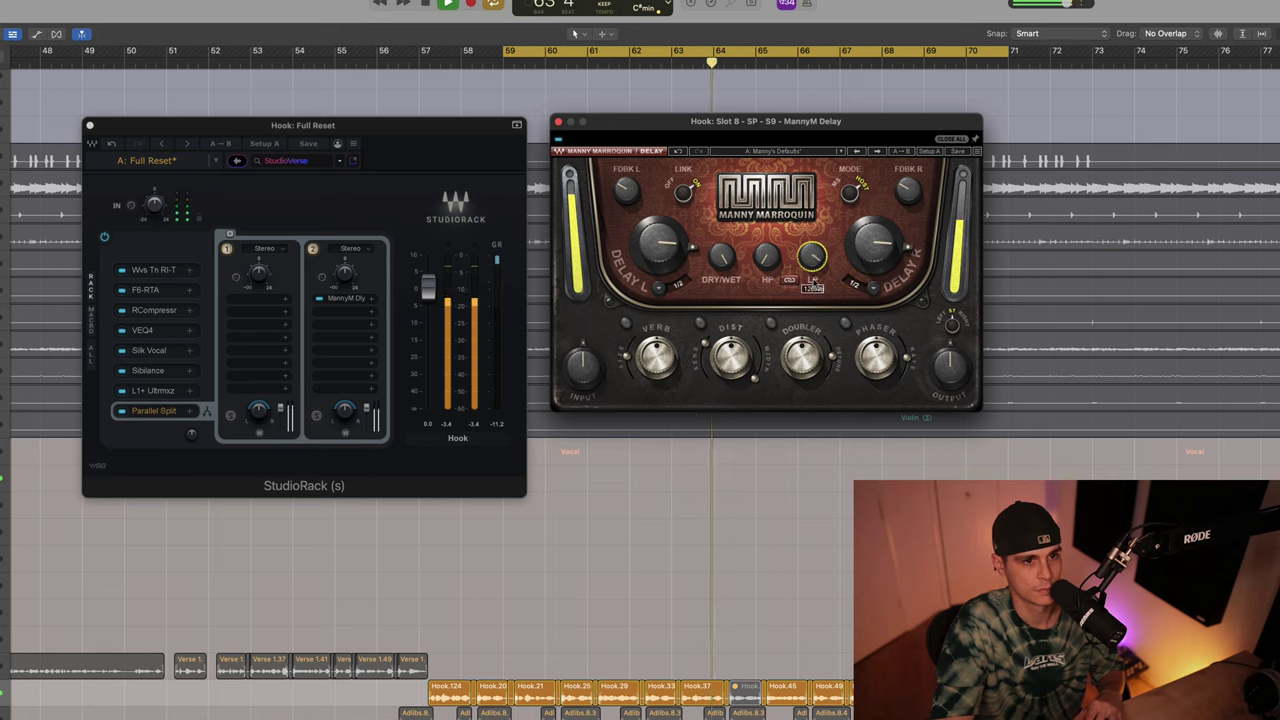
{"action": "left_click_drag", "start_coordinate": [767, 256], "coordinate": [767, 193]}
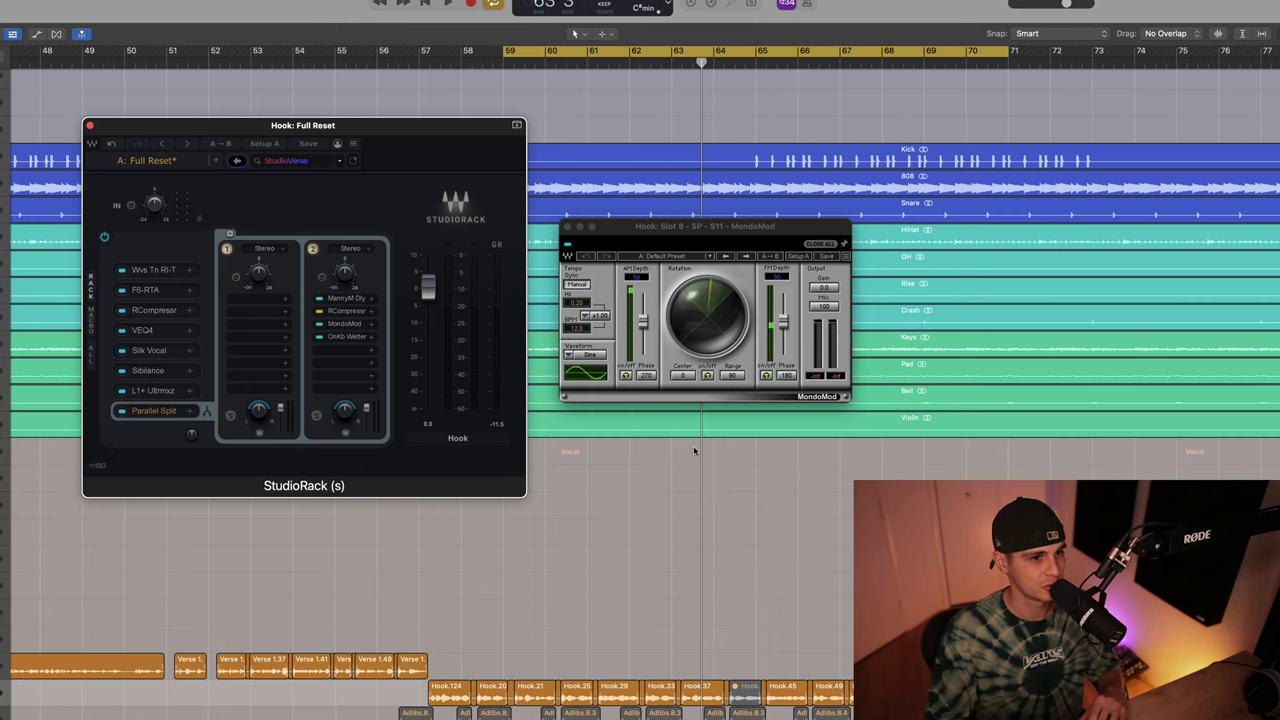
Step: Reduce MondoMod's rotation range in the second parallel chain, close it, and turn OneKnob Wetter up to about 6.5
{"action": "key", "text": "space"}
{"action": "left_click_drag", "start_coordinate": [732, 377], "coordinate": [741, 457]}
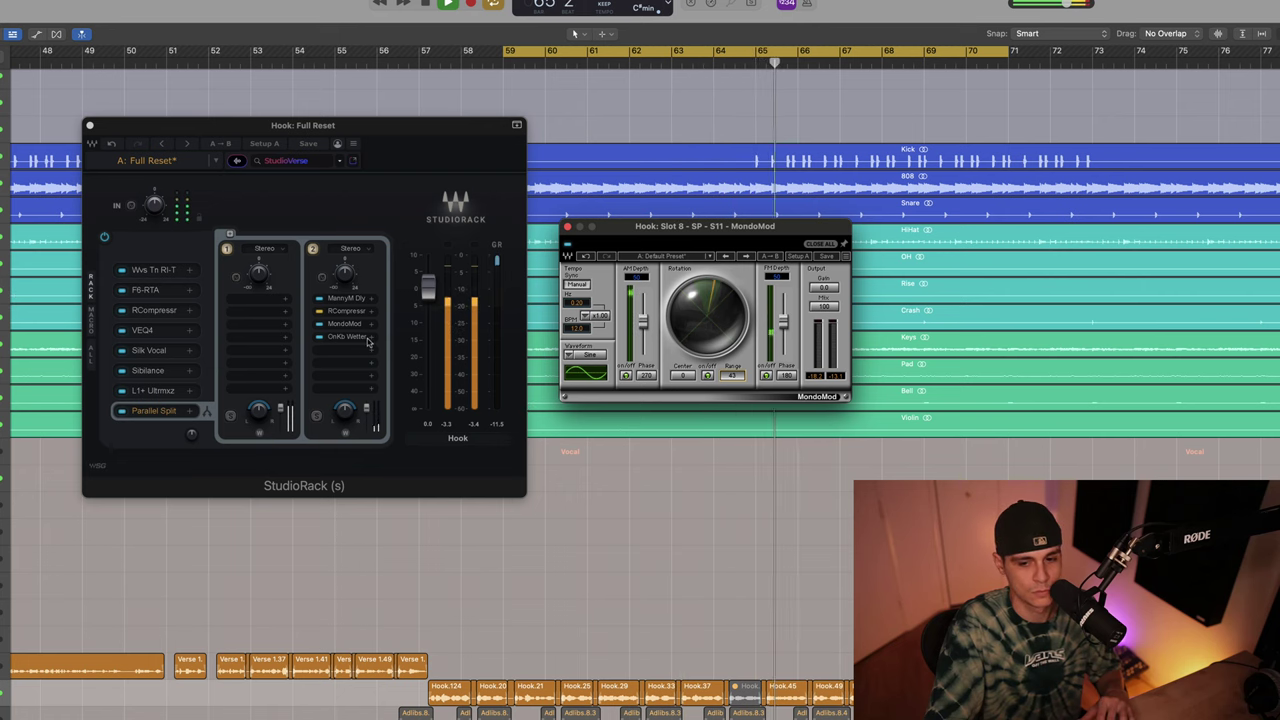
{"action": "left_click", "coordinate": [566, 229]}
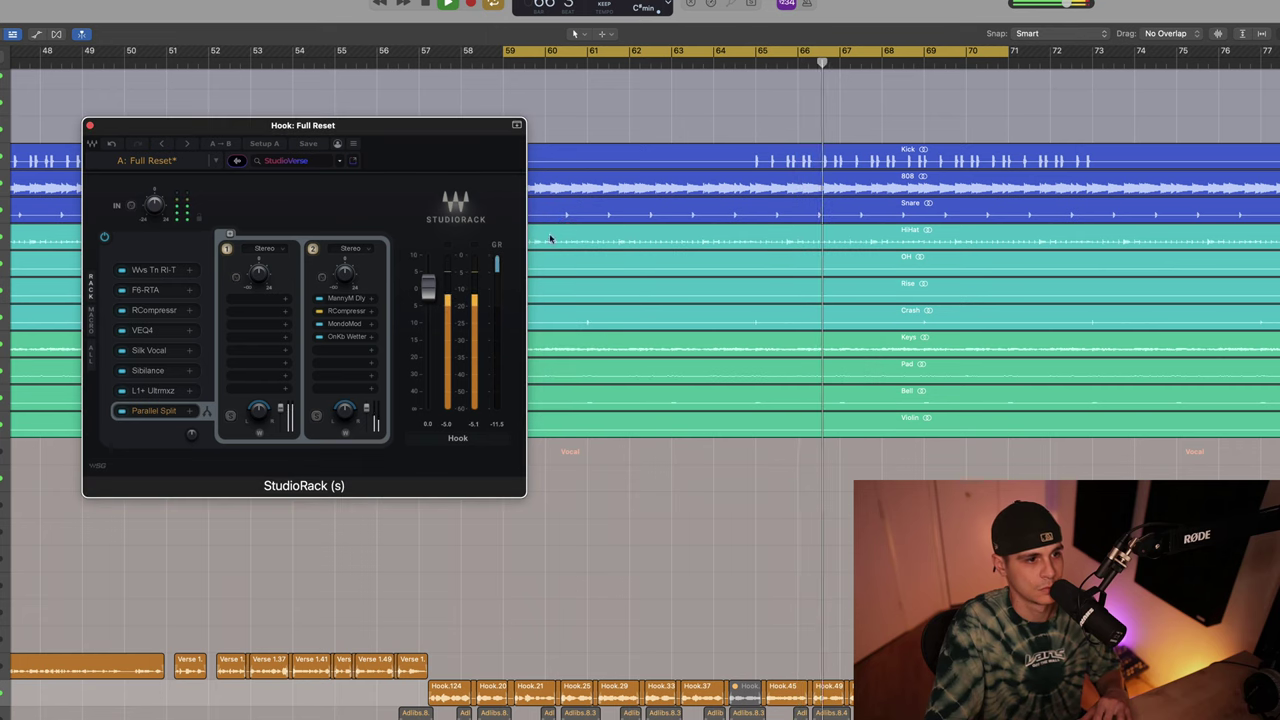
{"action": "left_click", "coordinate": [347, 336]}
{"action": "left_click_drag", "start_coordinate": [682, 388], "coordinate": [677, 288]}
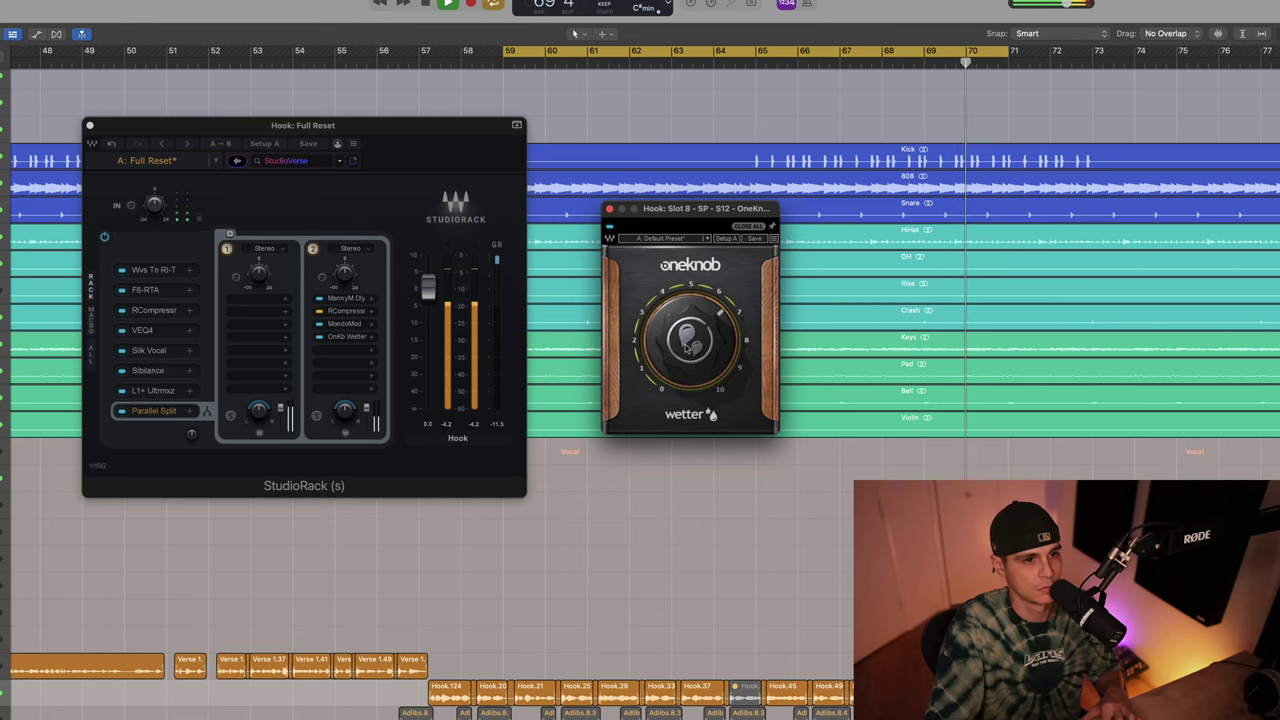
Step: Unsolo the hook, close OneKnob Wetter, and balance the second parallel chain's level by ear within the full mix
{"action": "left_click", "coordinate": [418, 582]}
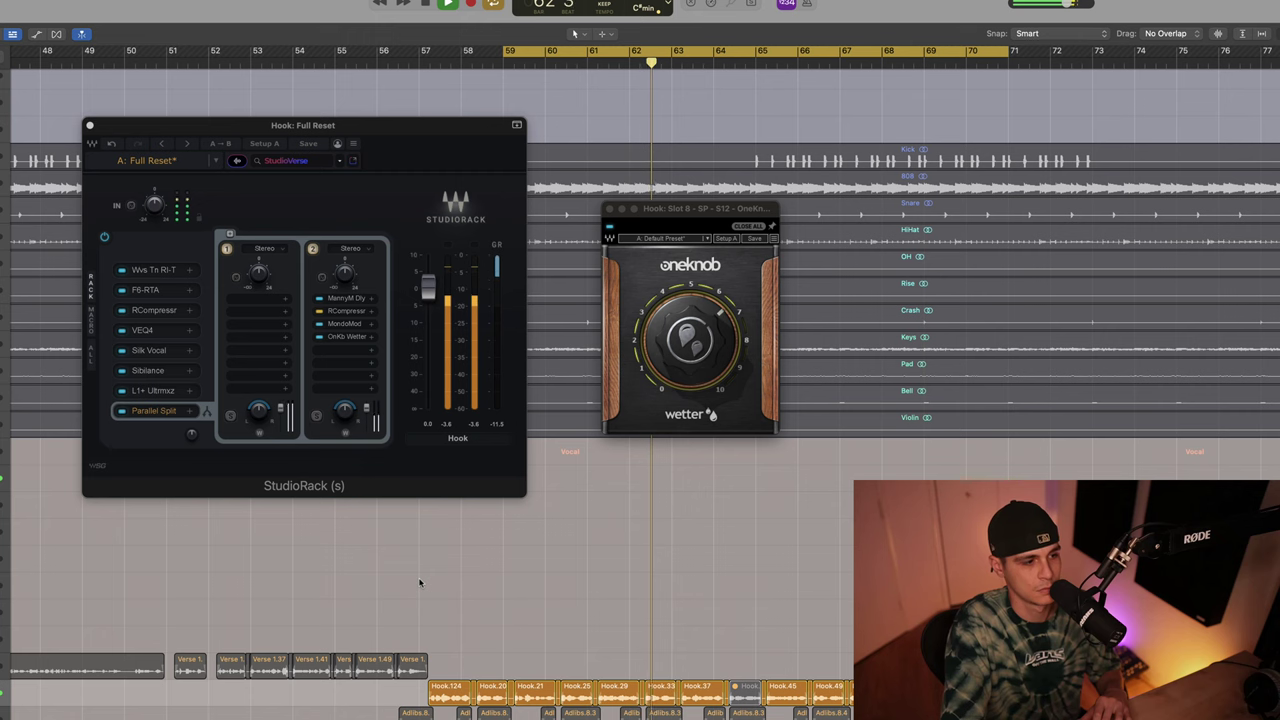
{"action": "key", "text": "s"}
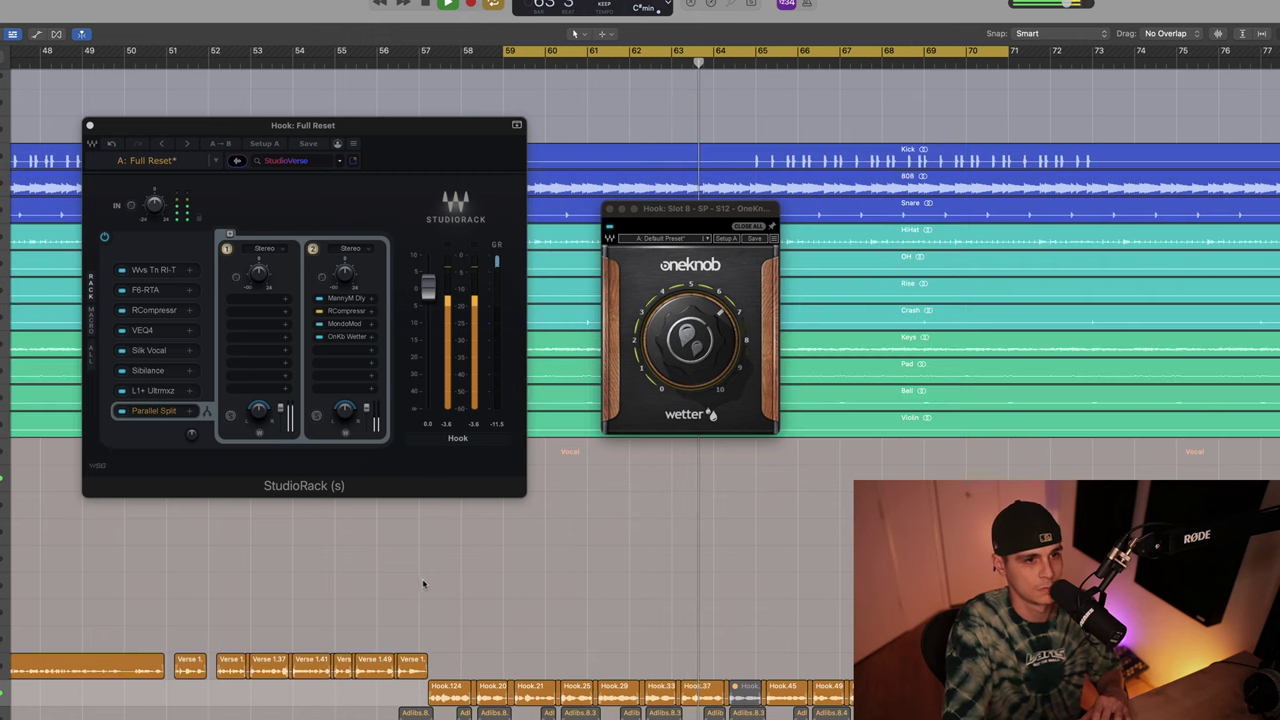
{"action": "left_click", "coordinate": [609, 210]}
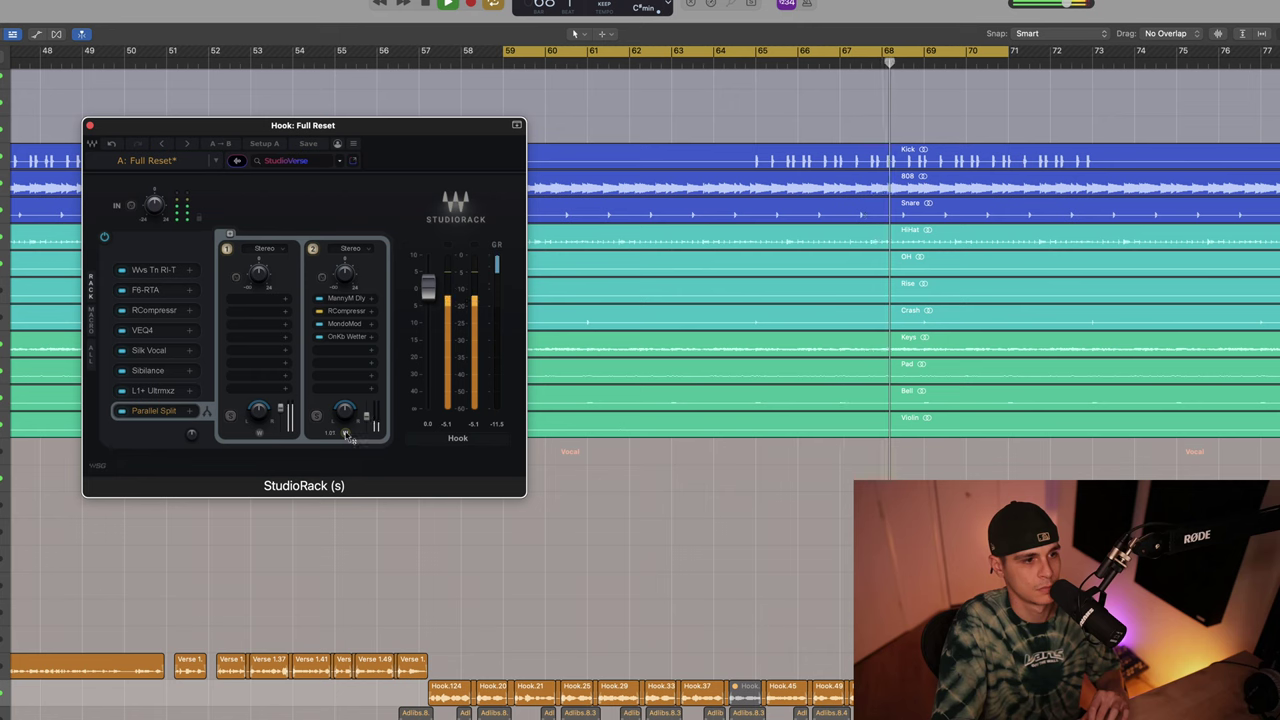
{"action": "left_click", "coordinate": [554, 533]}
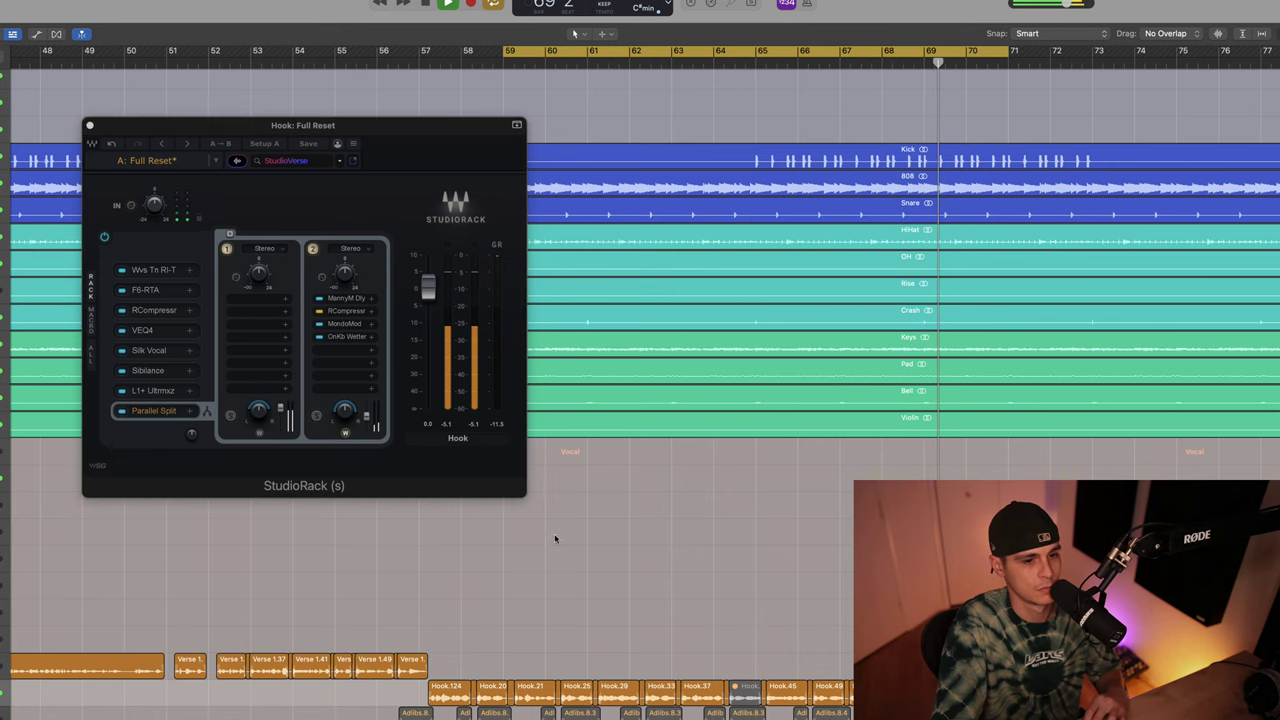
{"action": "left_click", "coordinate": [365, 420]}
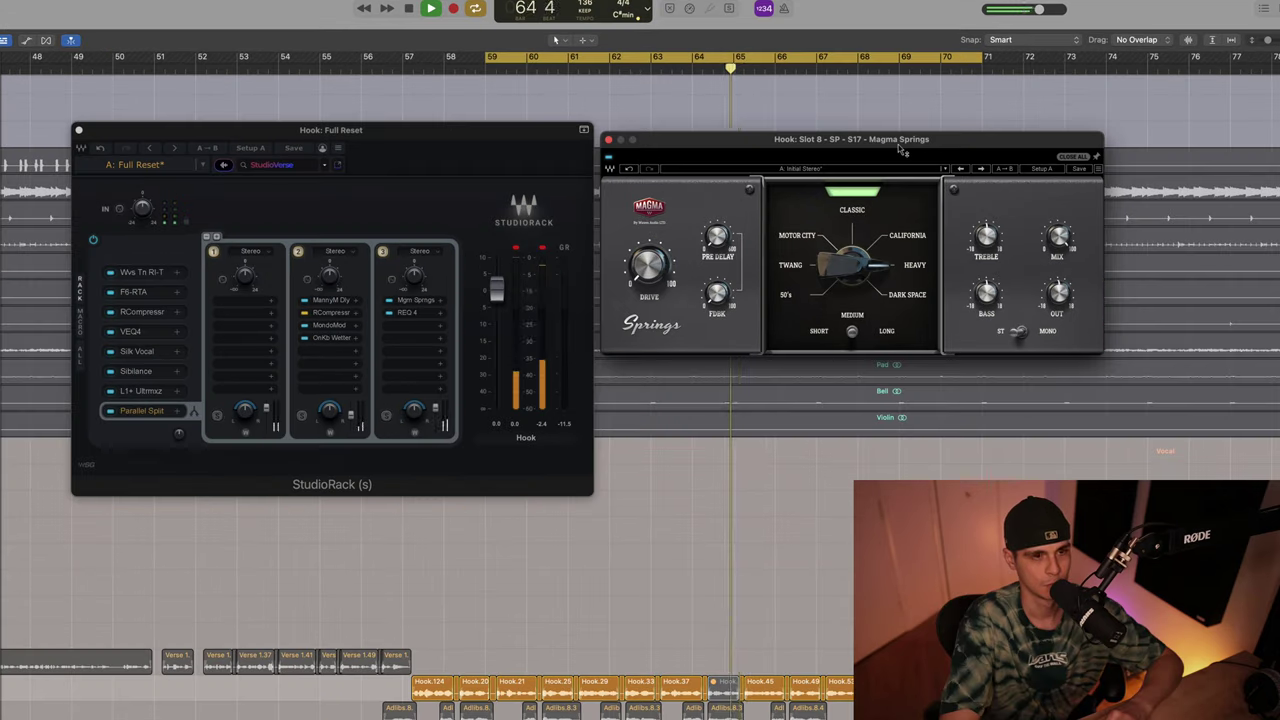
Step: Audition Magma Springs reverb types in the third parallel chain and settle on California
{"action": "left_click", "coordinate": [906, 235]}
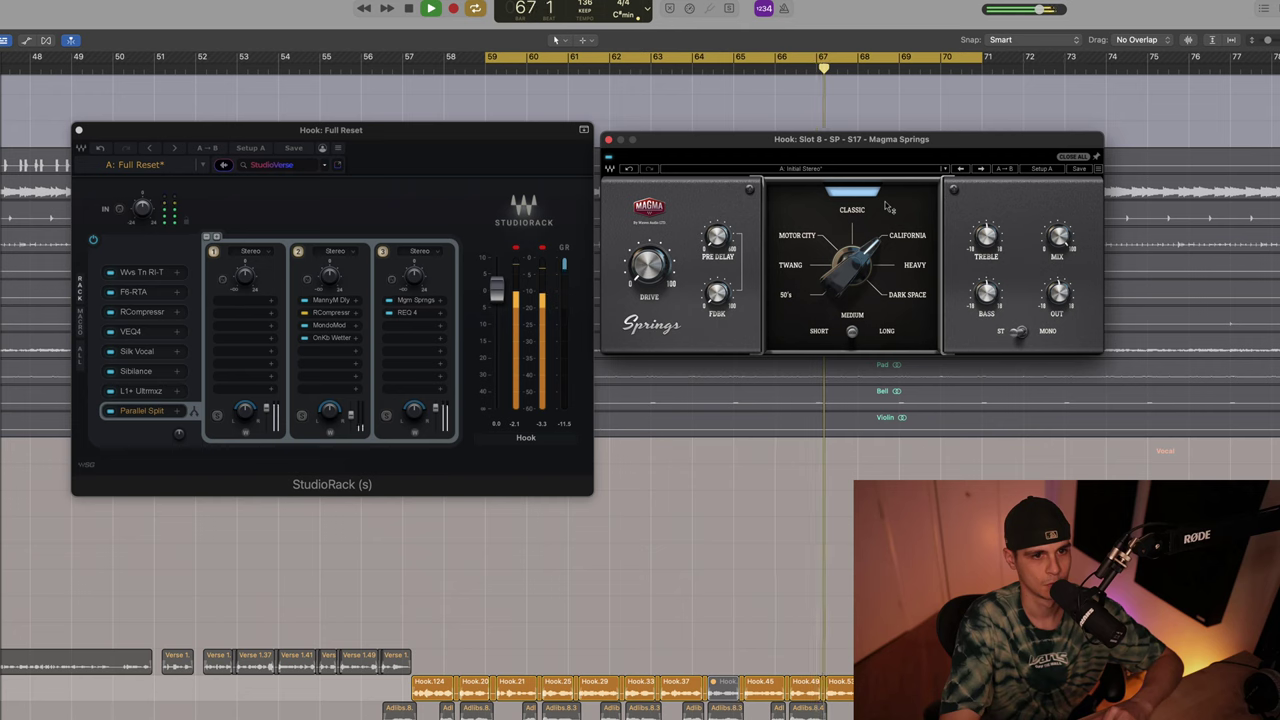
{"action": "left_click_drag", "start_coordinate": [880, 249], "coordinate": [865, 313]}
{"action": "left_click_drag", "start_coordinate": [869, 391], "coordinate": [830, 300]}
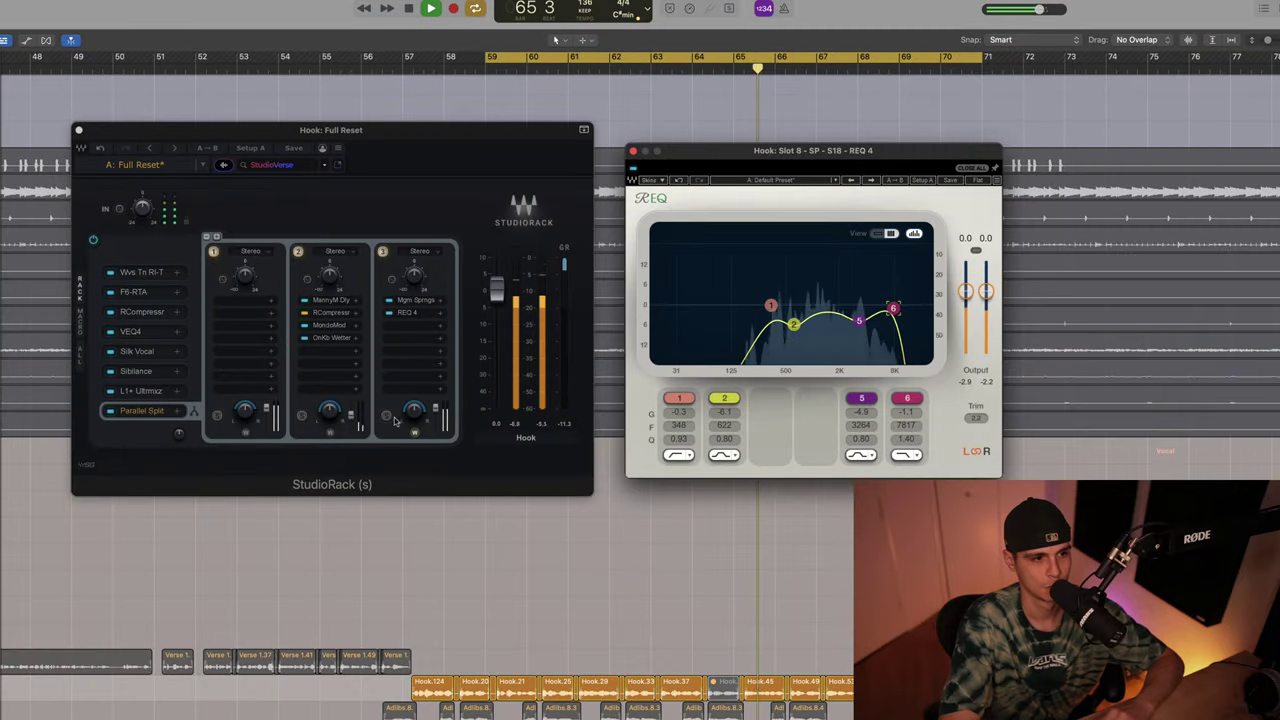
Step: Solo the third parallel chain to hear the equalized spring reverb alone, unsolo it, and close REQ 4
{"action": "left_click", "coordinate": [387, 416]}
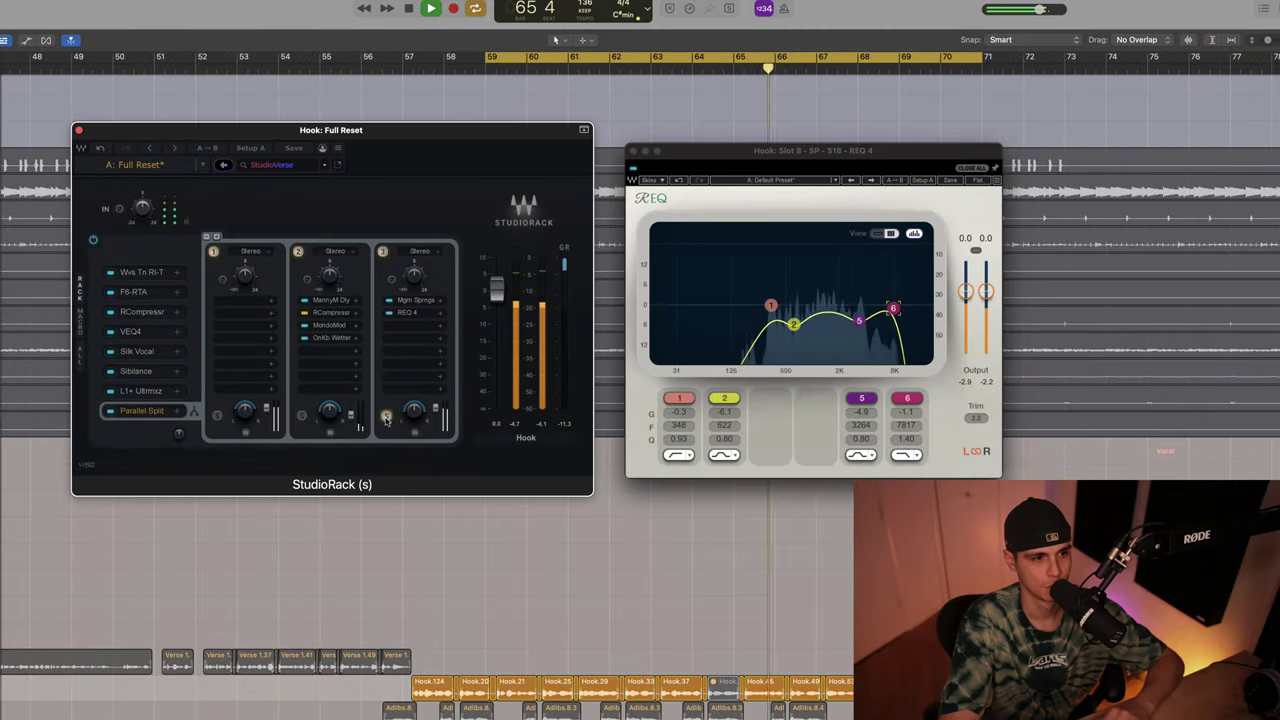
{"action": "left_click", "coordinate": [528, 533]}
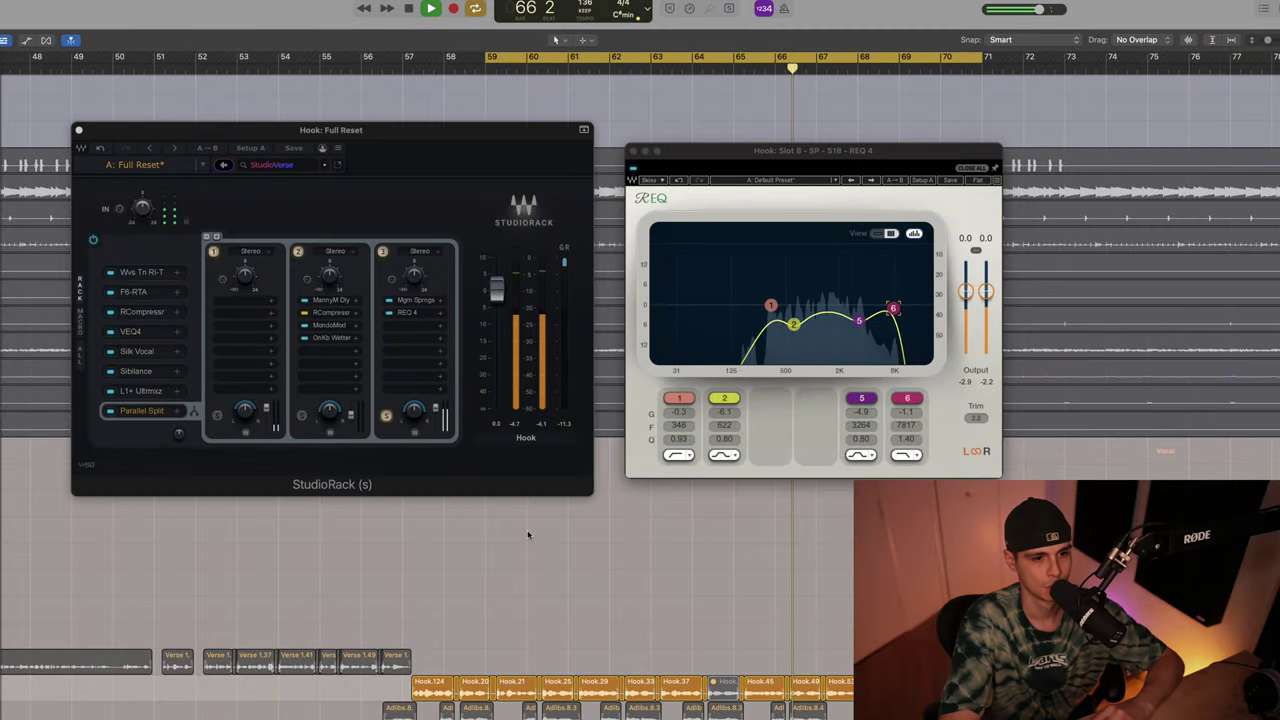
{"action": "left_click", "coordinate": [387, 416]}
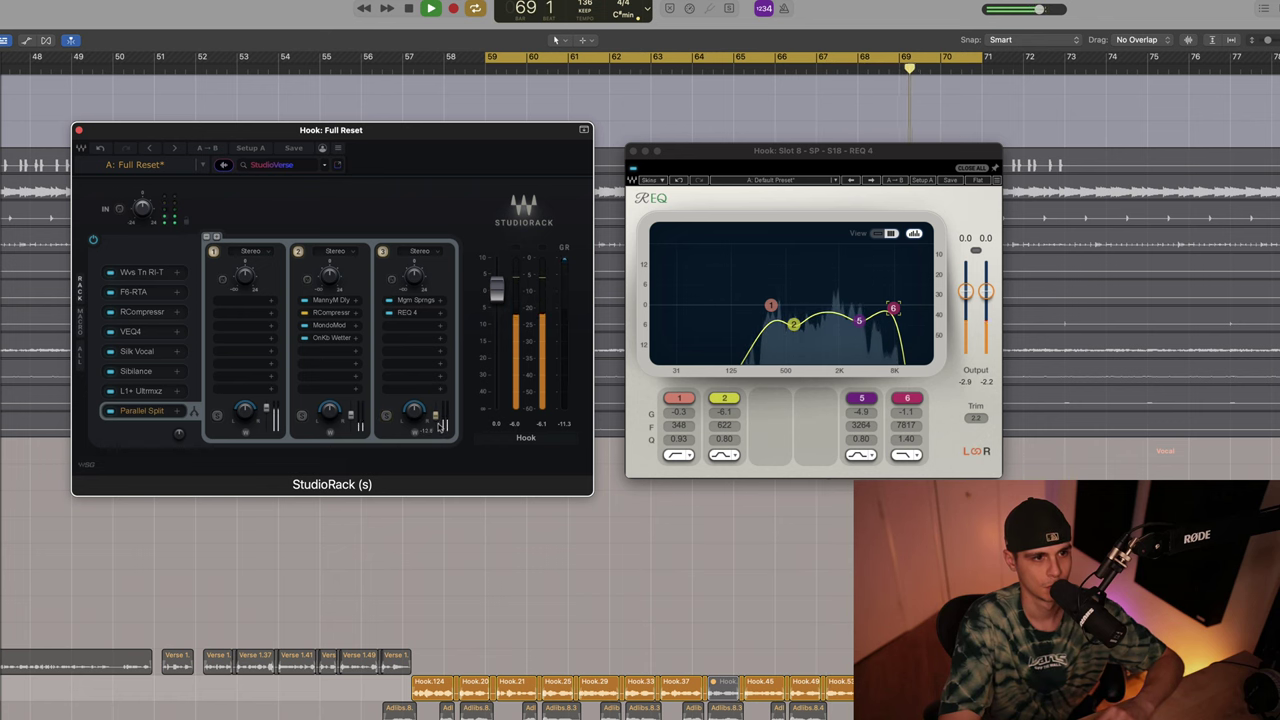
{"action": "left_click", "coordinate": [633, 151]}
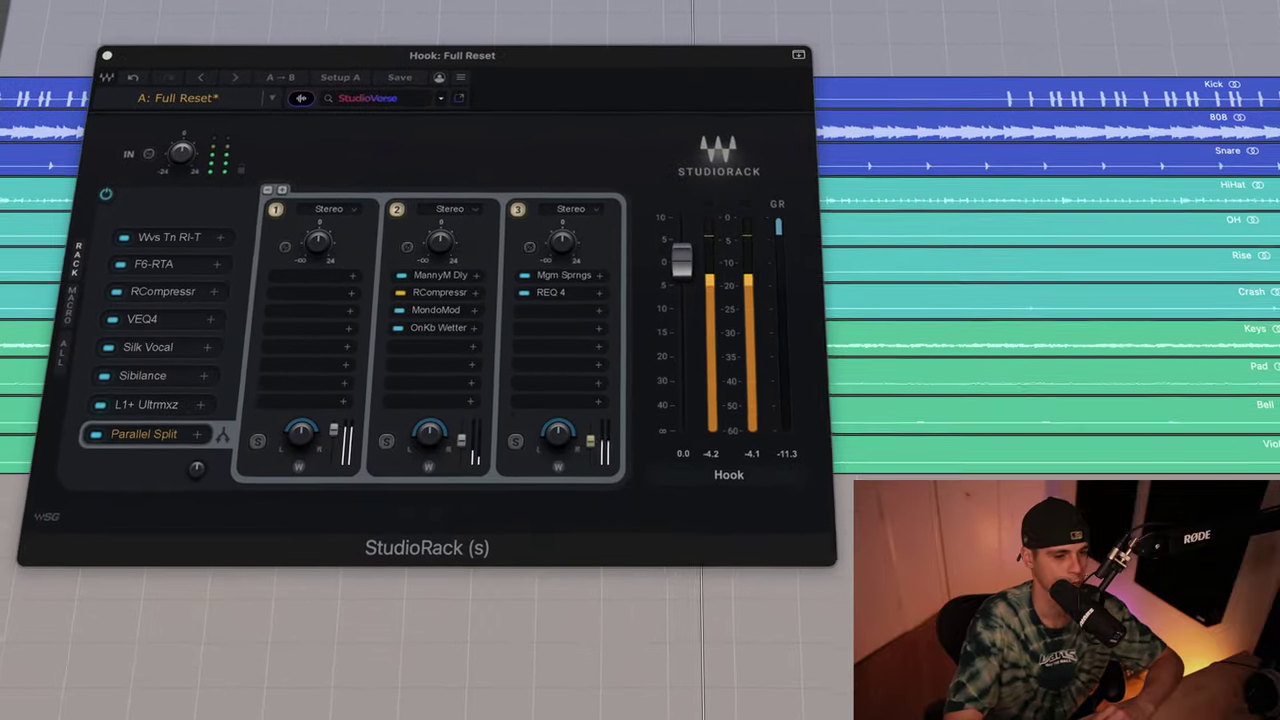
Step: Adjust the third parallel chain's level, compare the mix with that chain toggled, close Magma Springs, and open REQ 4
{"action": "left_click", "coordinate": [610, 445]}
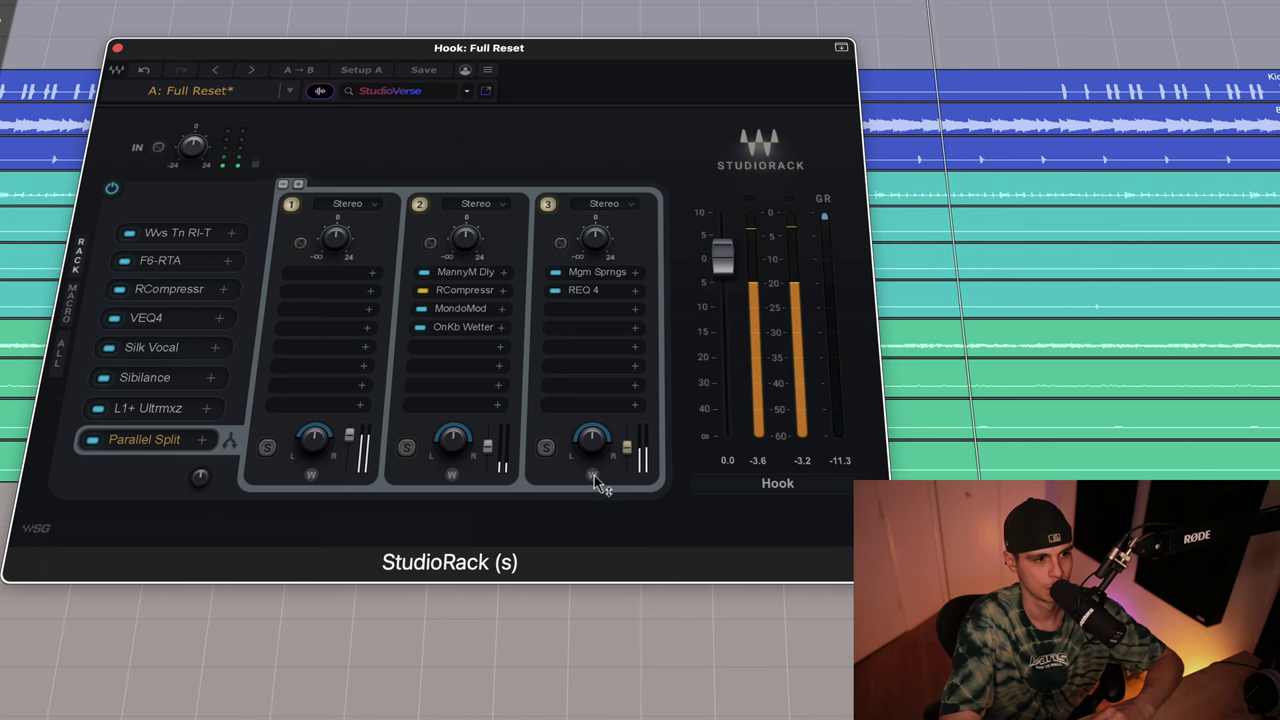
{"action": "left_click", "coordinate": [593, 476]}
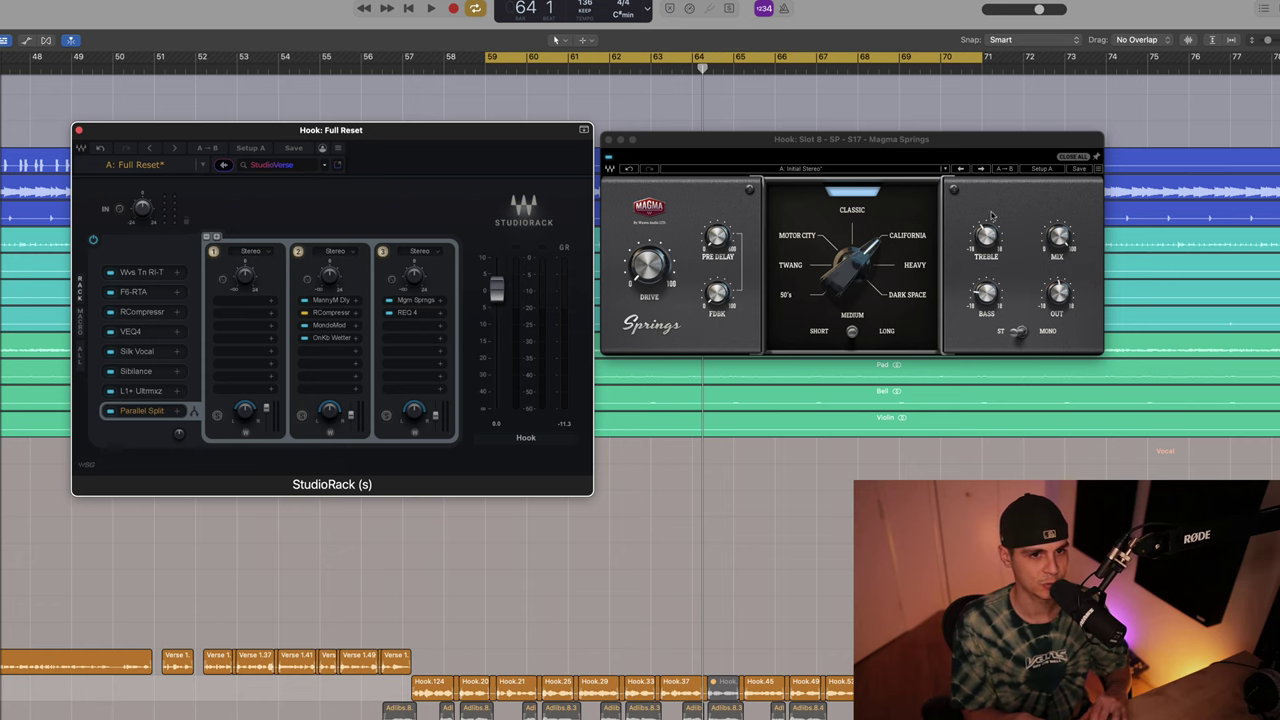
{"action": "left_click", "coordinate": [609, 141]}
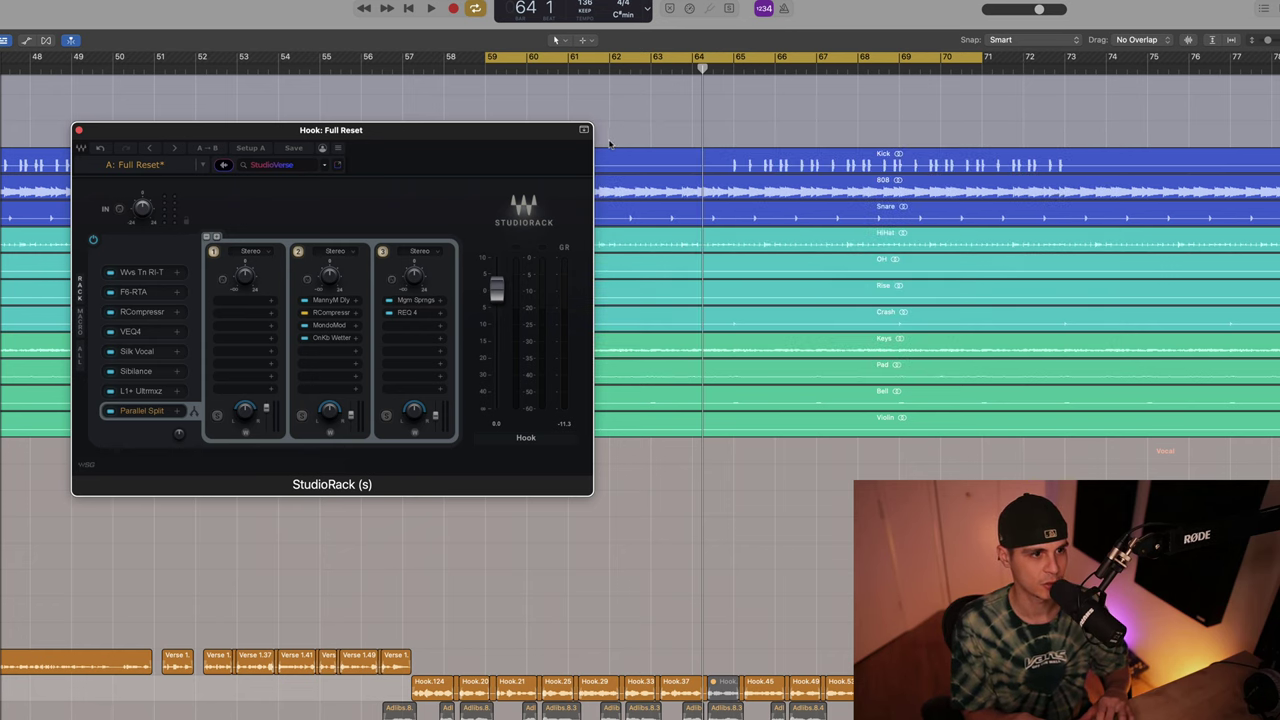
{"action": "left_click", "coordinate": [418, 314]}
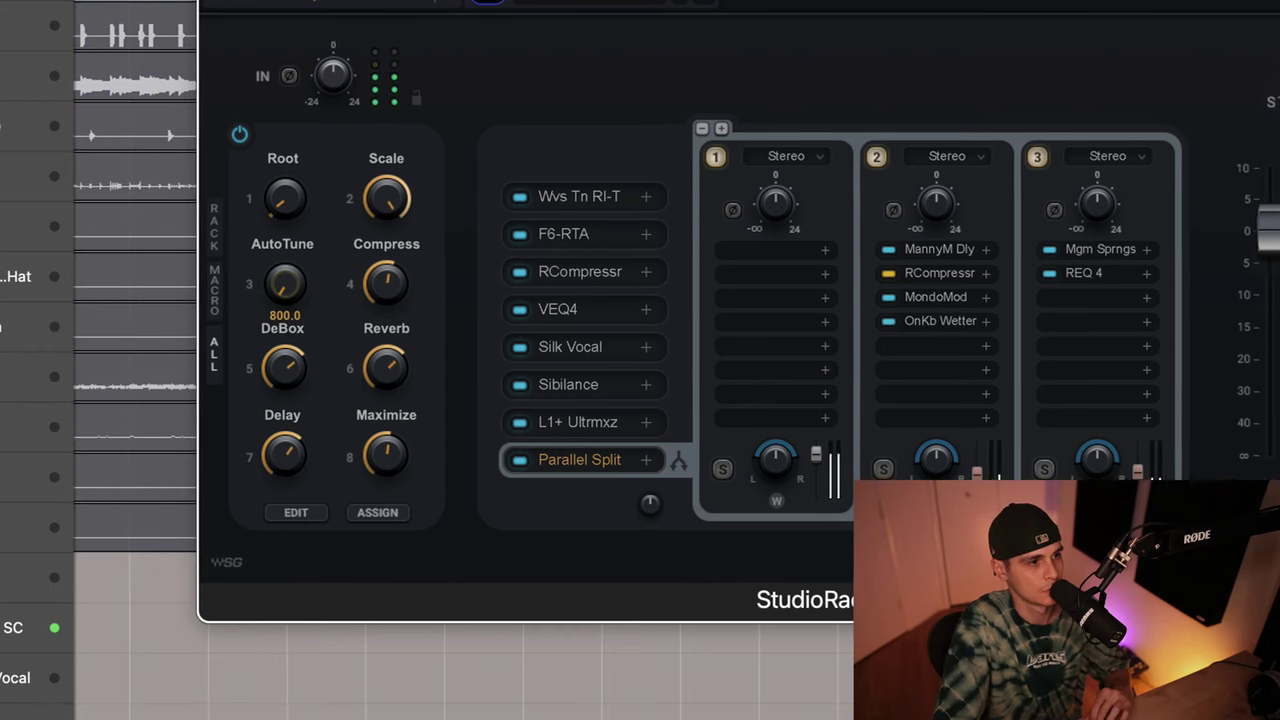
Step: Turn the AutoTune macro to maximum, then sweep the Compress macro up to 1000 and bring it back to 547
{"action": "left_click_drag", "start_coordinate": [285, 283], "coordinate": [285, 288]}
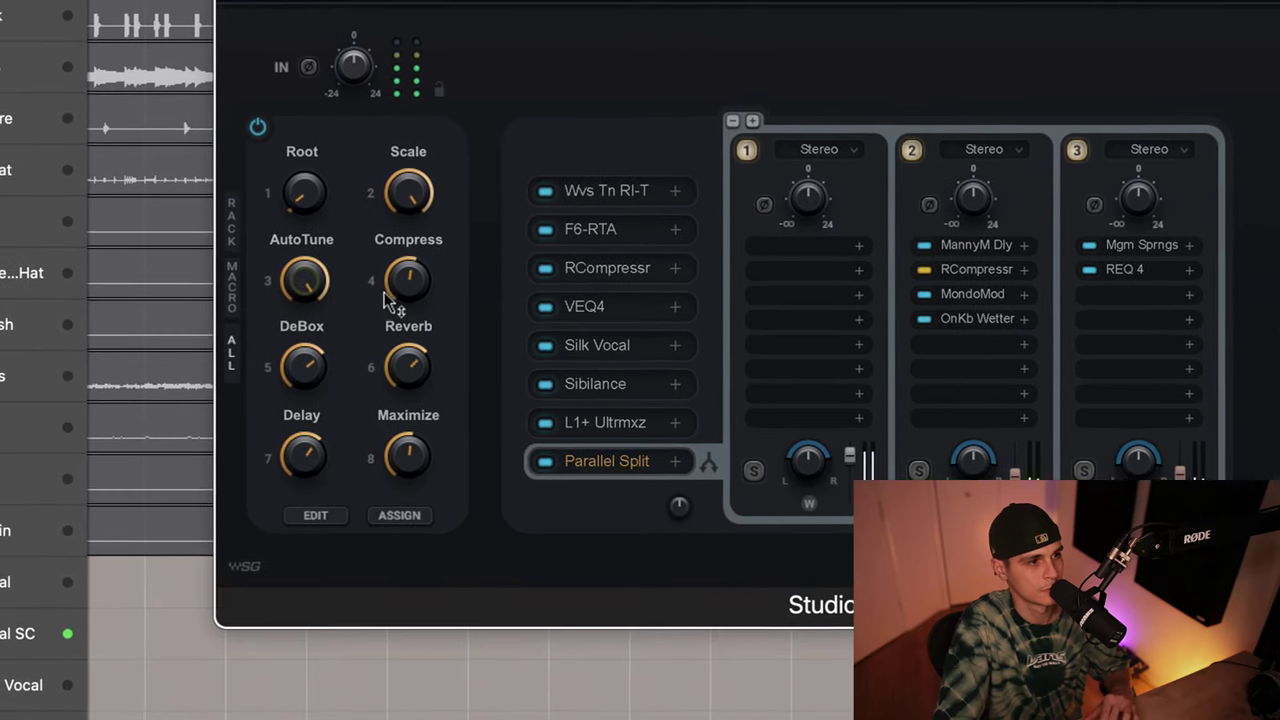
{"action": "mouse_move", "coordinate": [421, 284]}
{"action": "left_mouse_down"}
{"action": "mouse_move", "coordinate": [420, 515]}
{"action": "mouse_move", "coordinate": [420, 298]}
{"action": "left_mouse_up"}
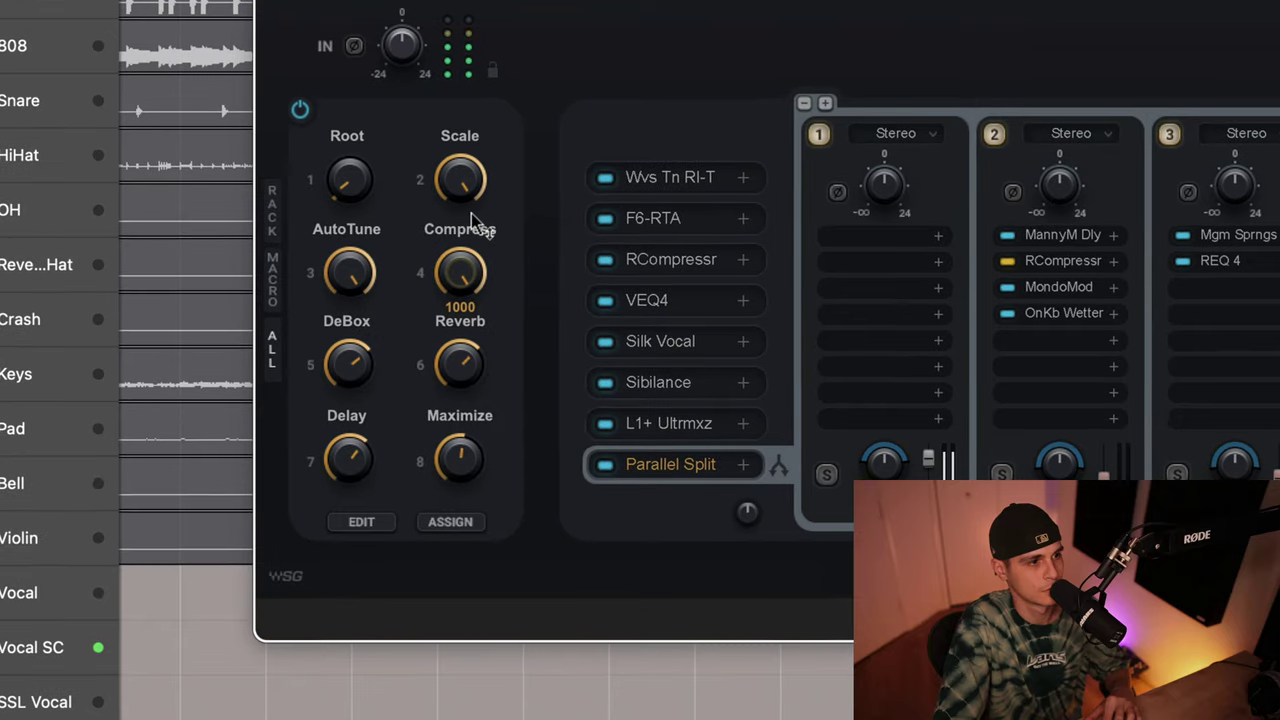
{"action": "left_click_drag", "start_coordinate": [496, 209], "coordinate": [545, 548]}
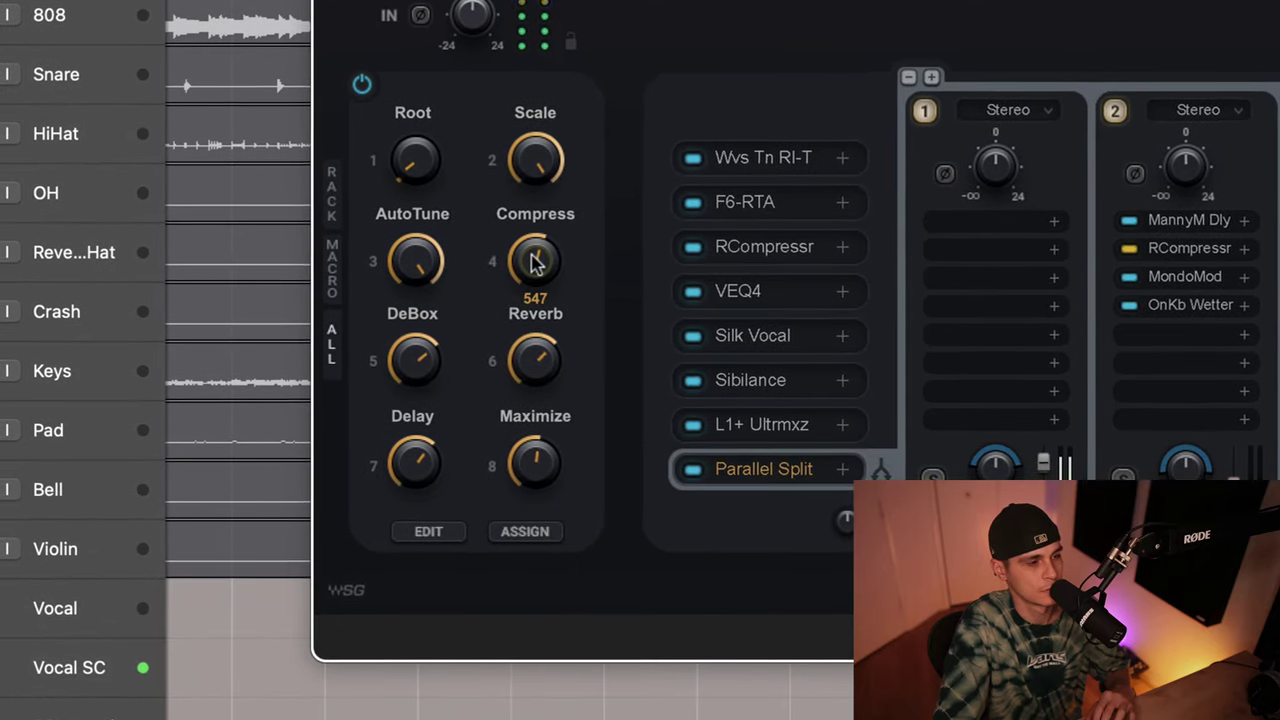
Step: Sweep the DeBox macro to its maximum, unsolo the hook, and turn DeBox down to 26
{"action": "left_click_drag", "start_coordinate": [423, 363], "coordinate": [424, 287]}
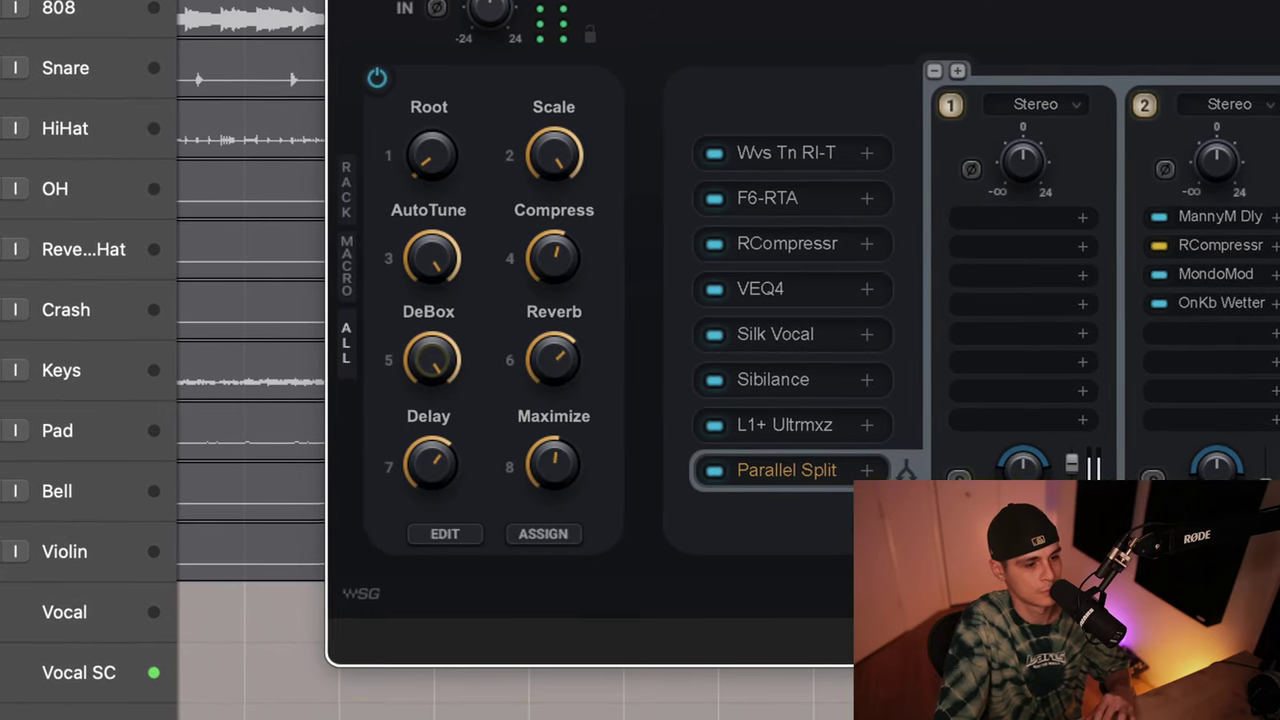
{"action": "key", "text": "s"}
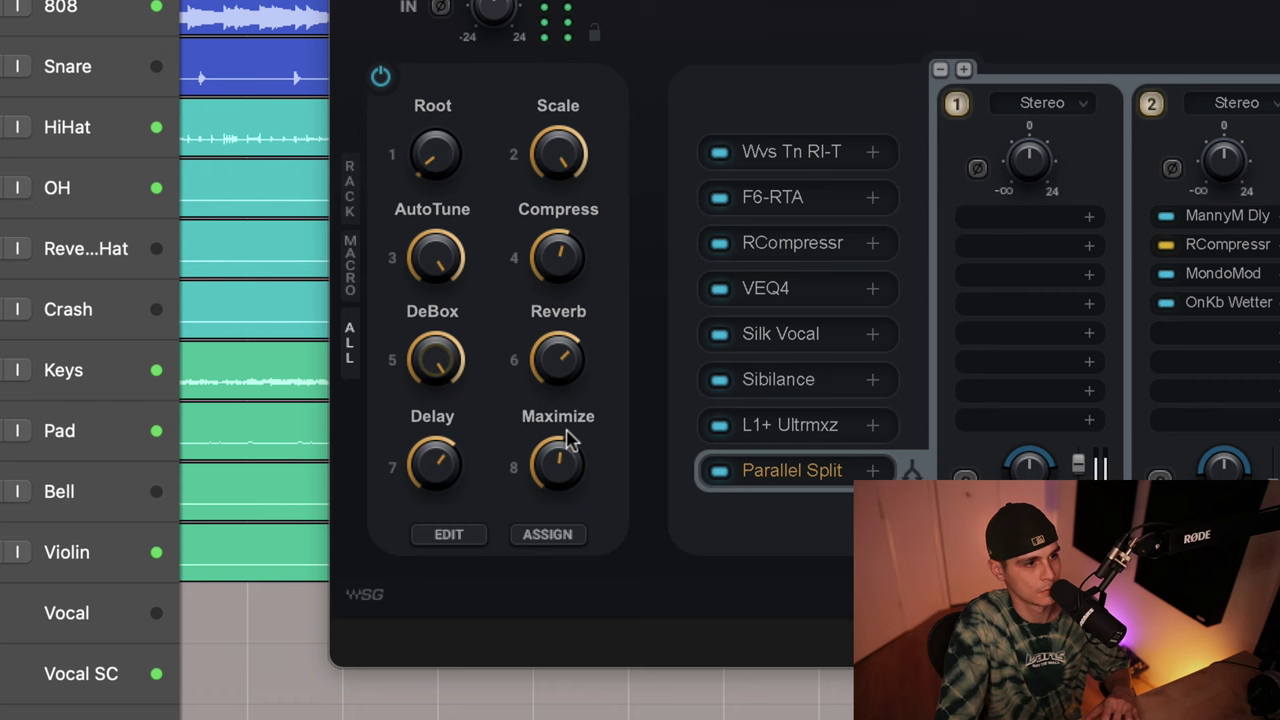
{"action": "left_click_drag", "start_coordinate": [434, 357], "coordinate": [440, 605]}
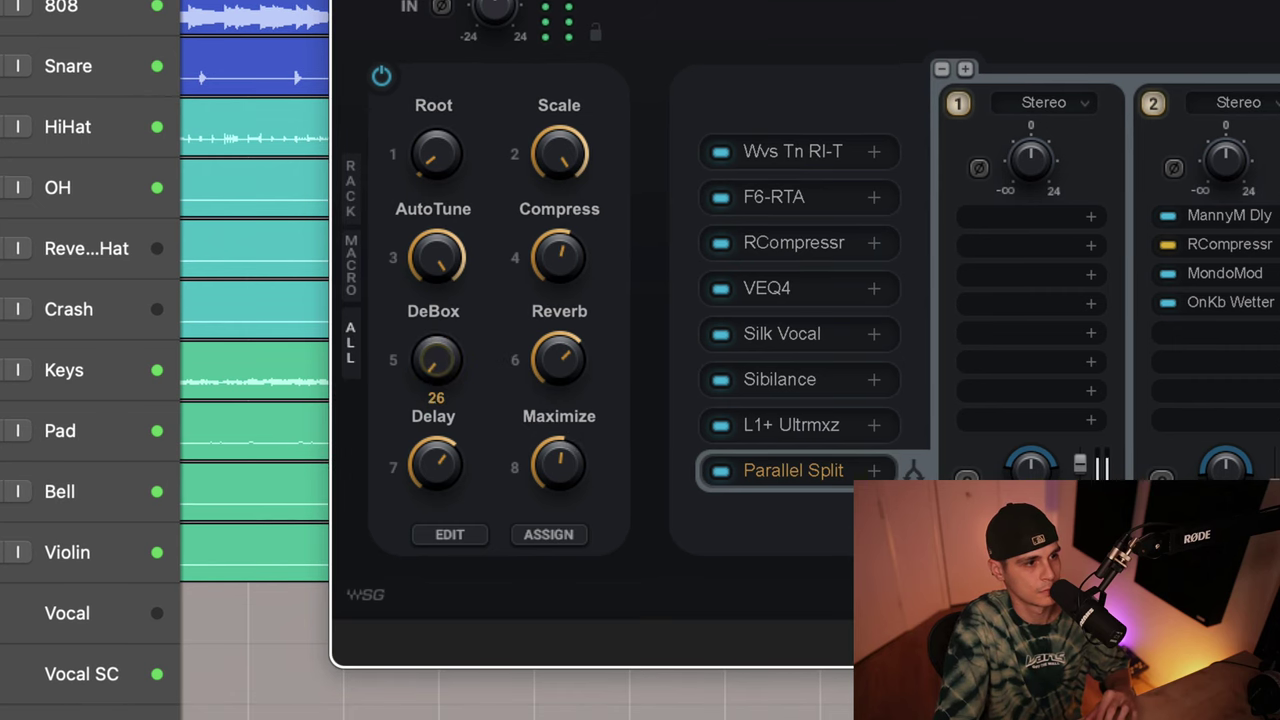